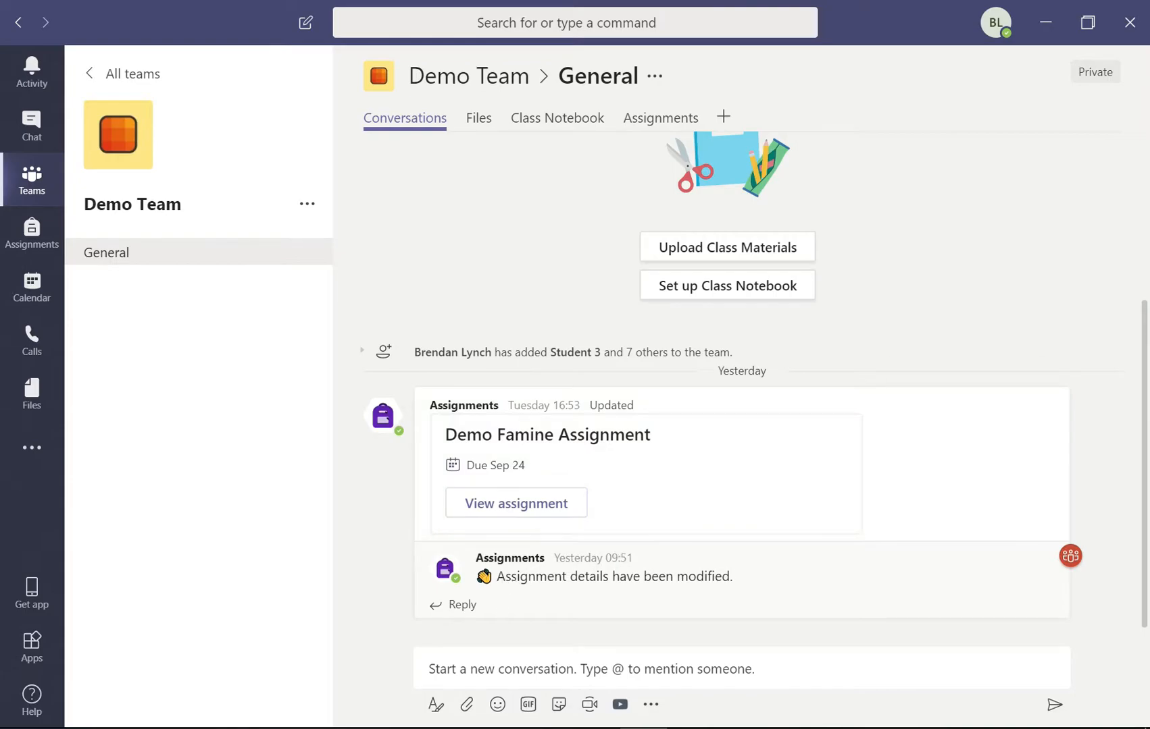
Start a quiz assignment in the Demo Team's General channel and create a new quiz for it in Microsoft Forms
left_click(658, 120)
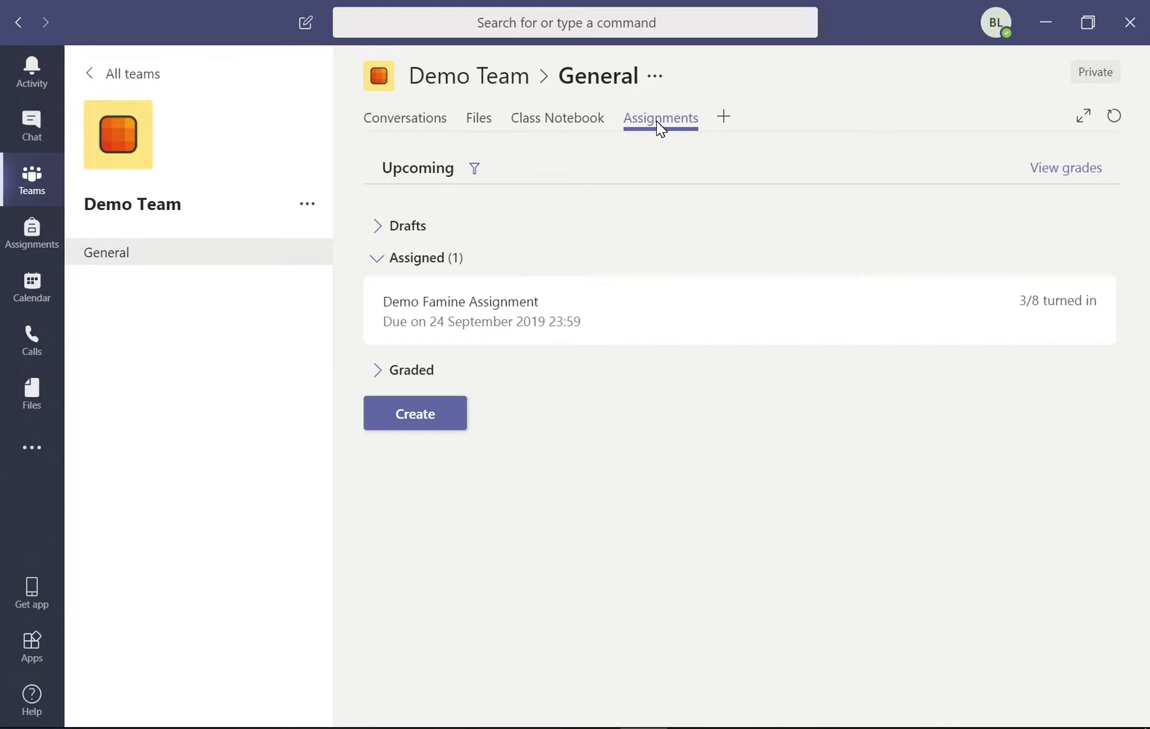
left_click(409, 424)
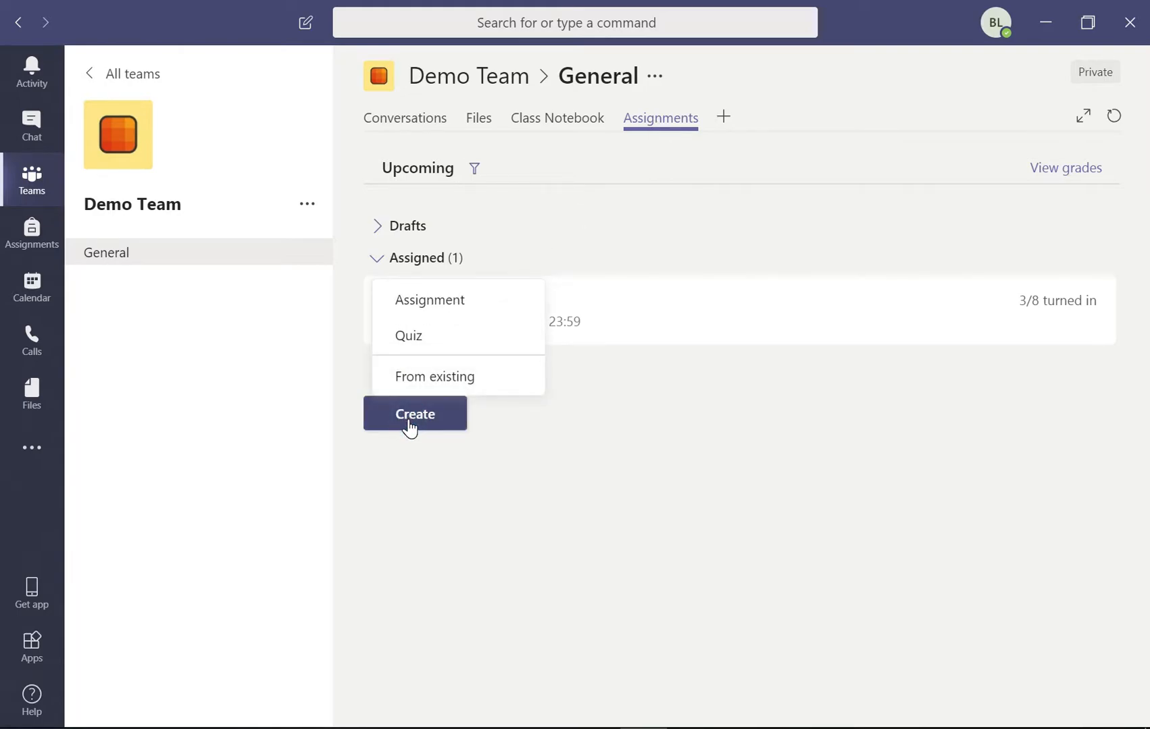
left_click(456, 351)
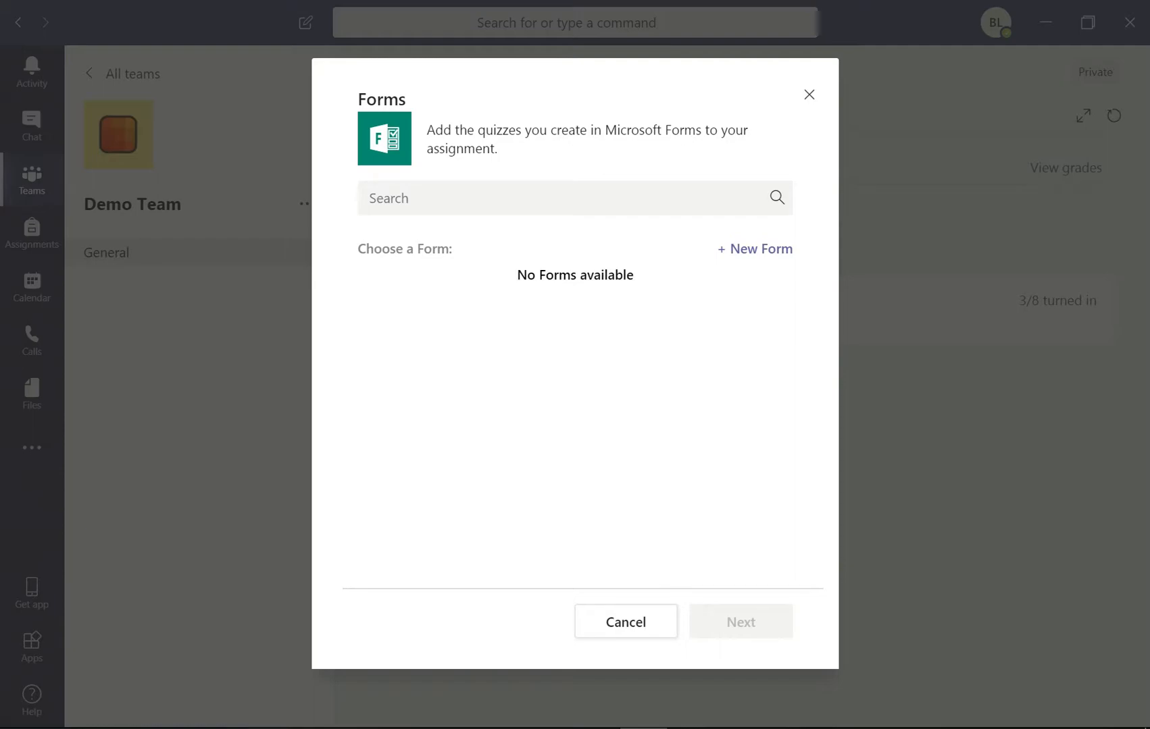
left_click(739, 253)
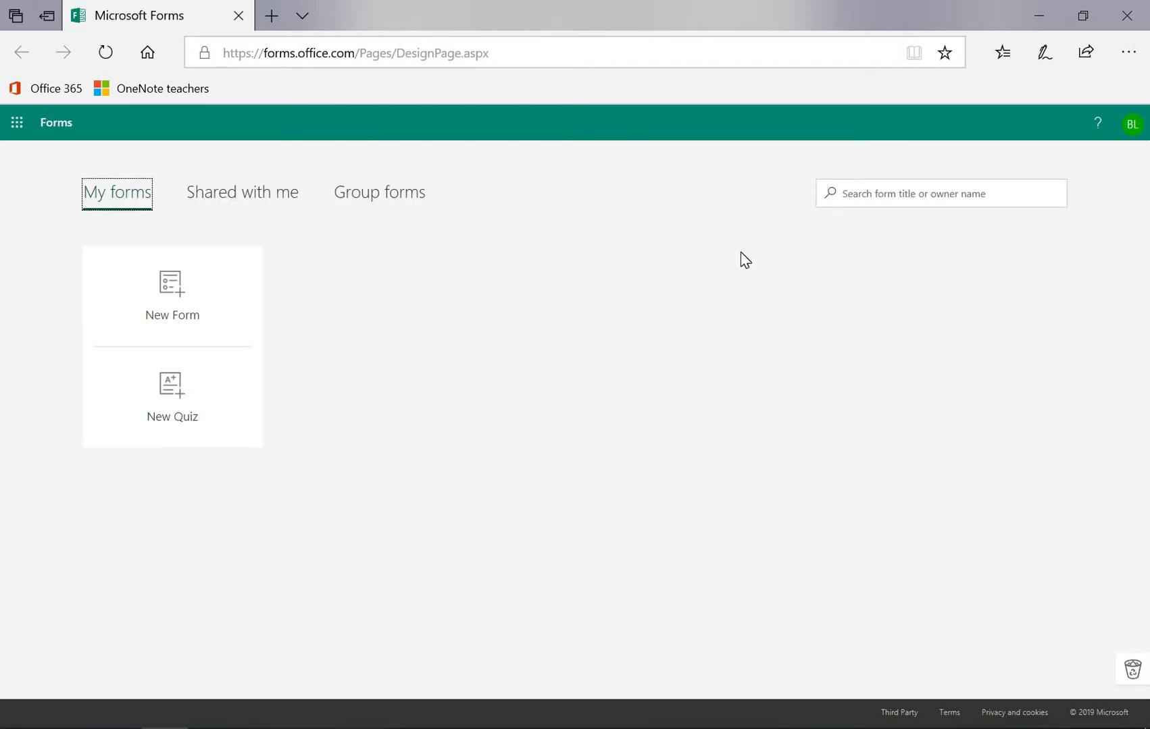
left_click(181, 405)
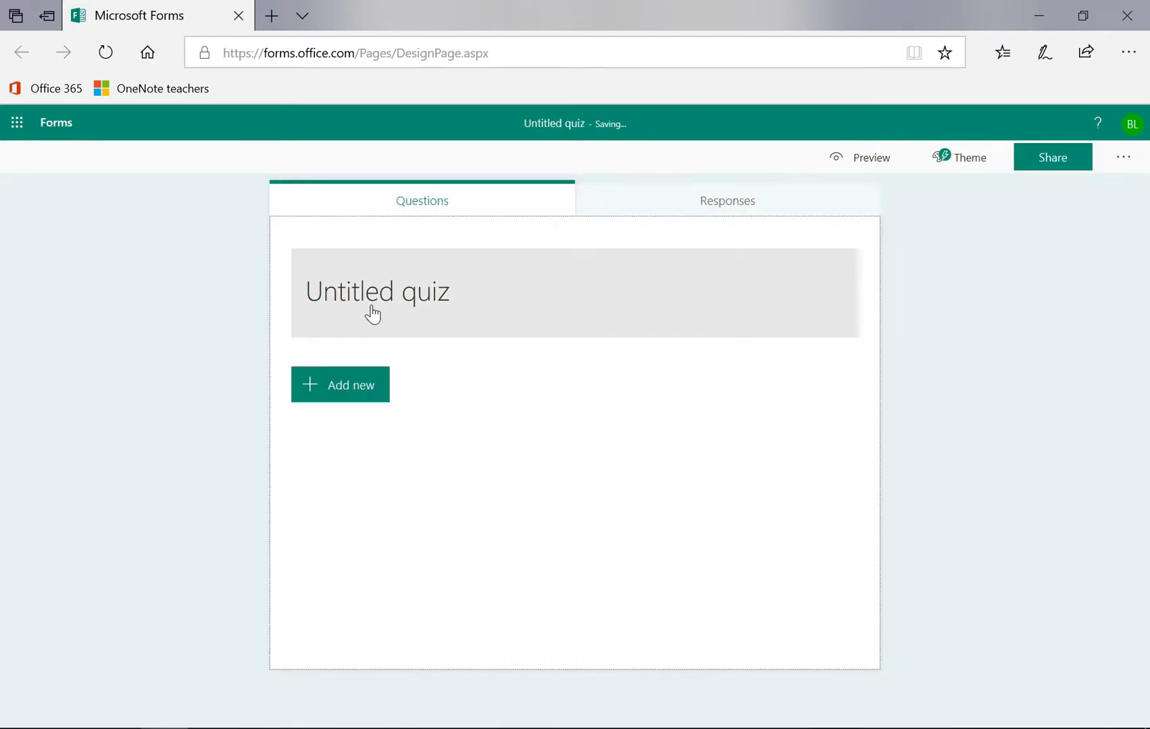
Title the quiz "European Cities quiz" and enter "Multiple choice" as its description
left_click(406, 294)
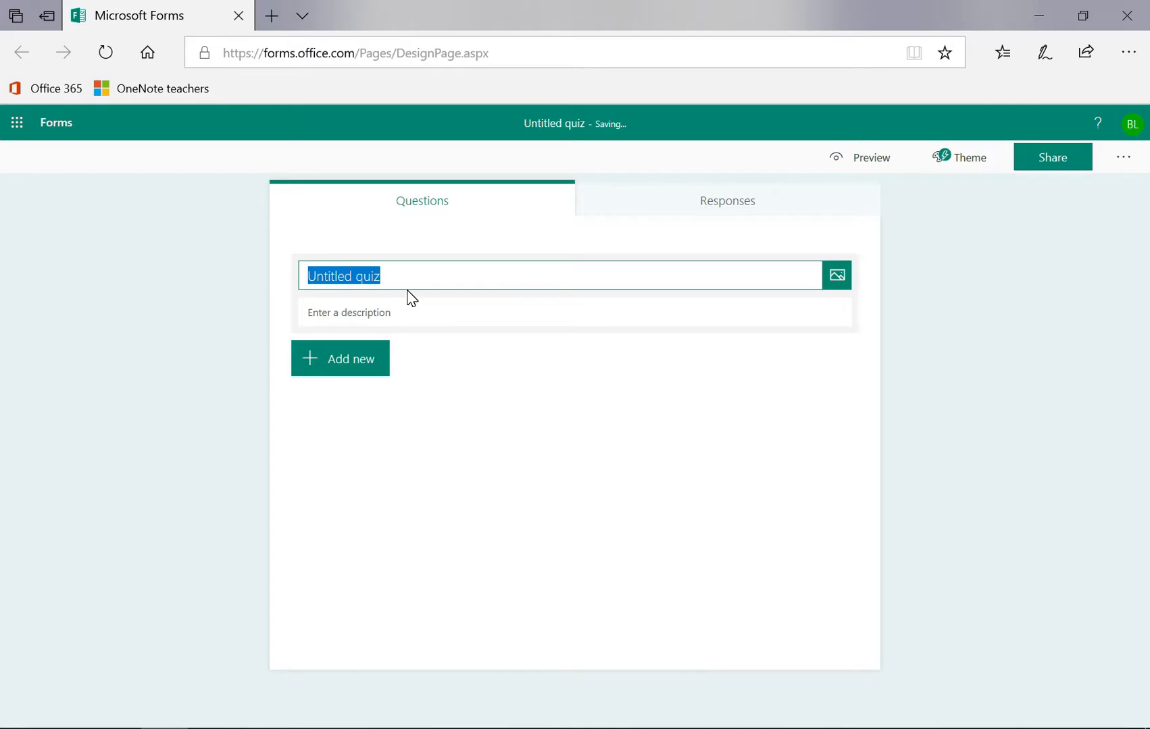
type("Euro")
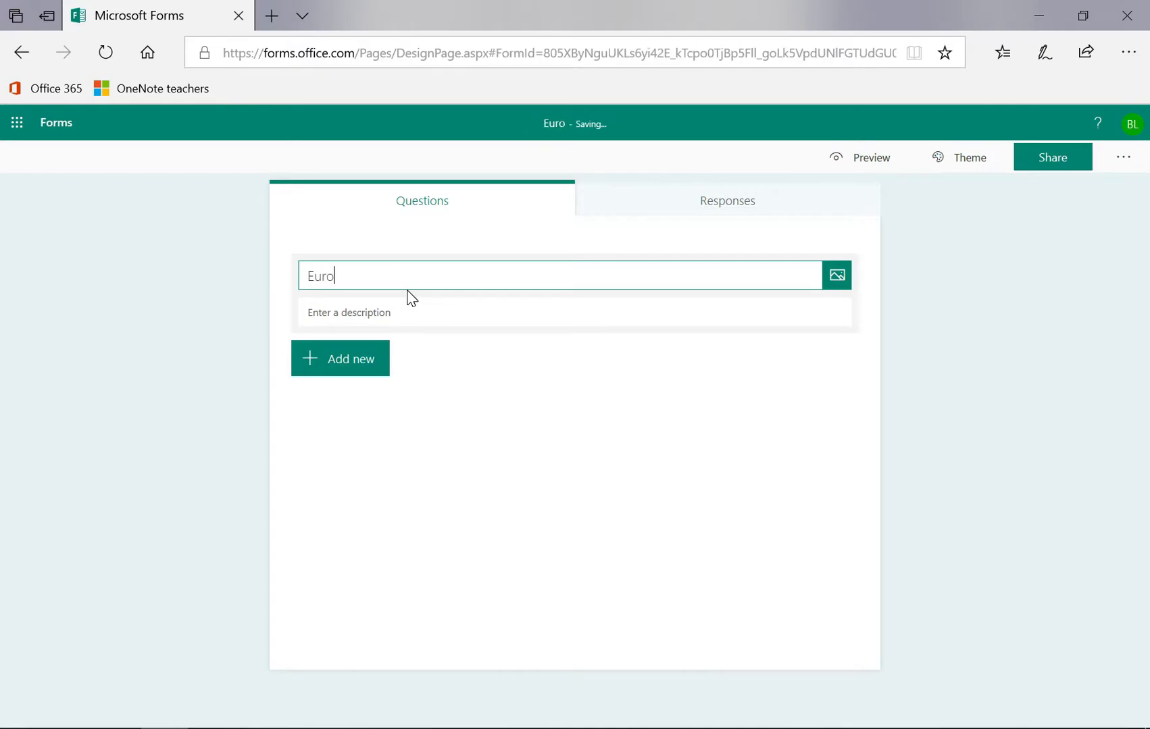
type("pean Cit")
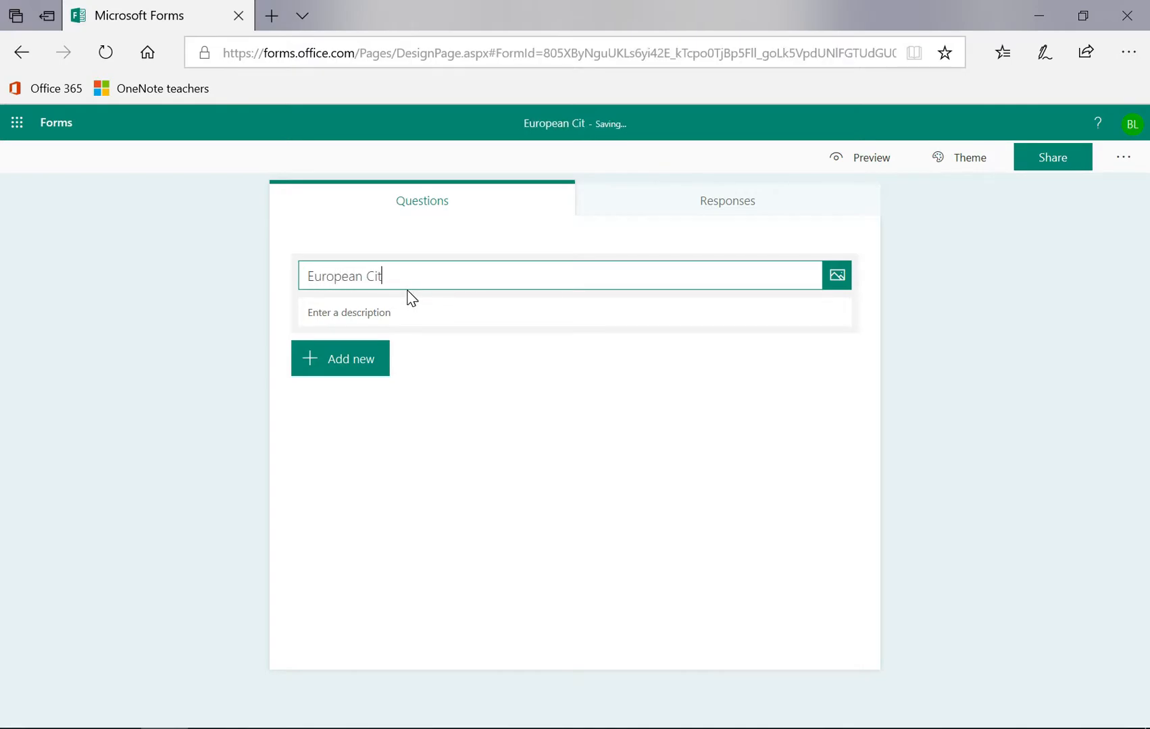
type("ies quiz")
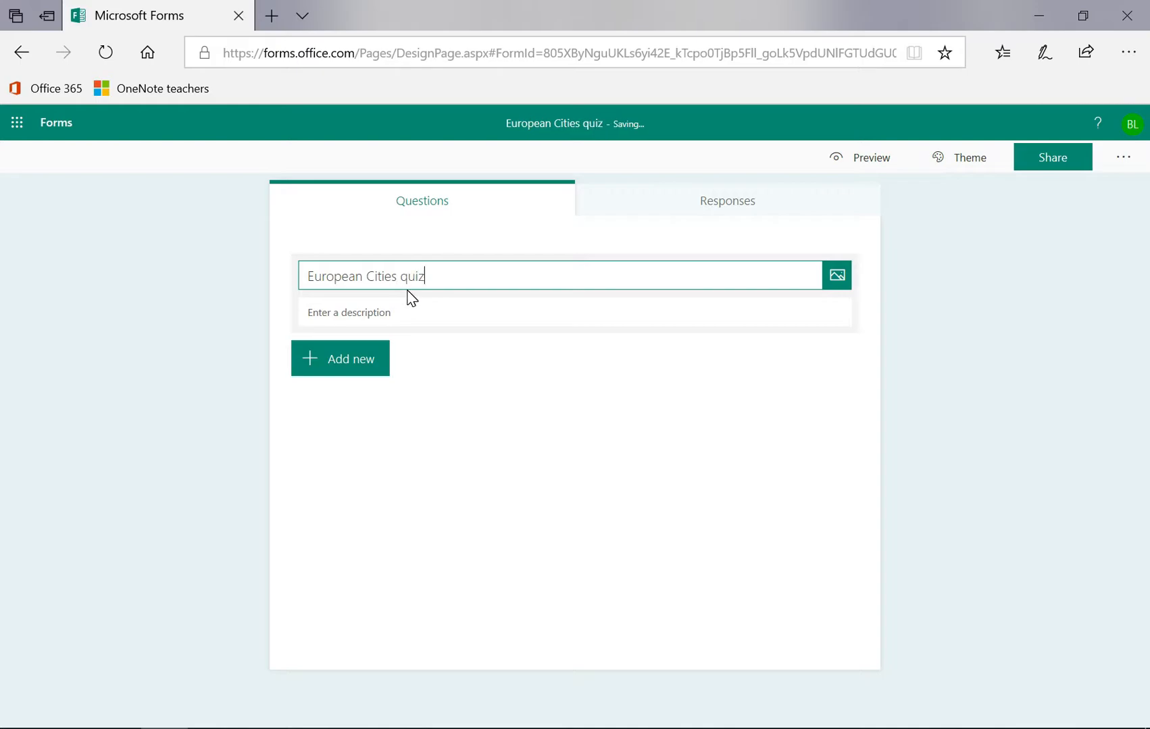
key("Tab")
left_click(400, 311)
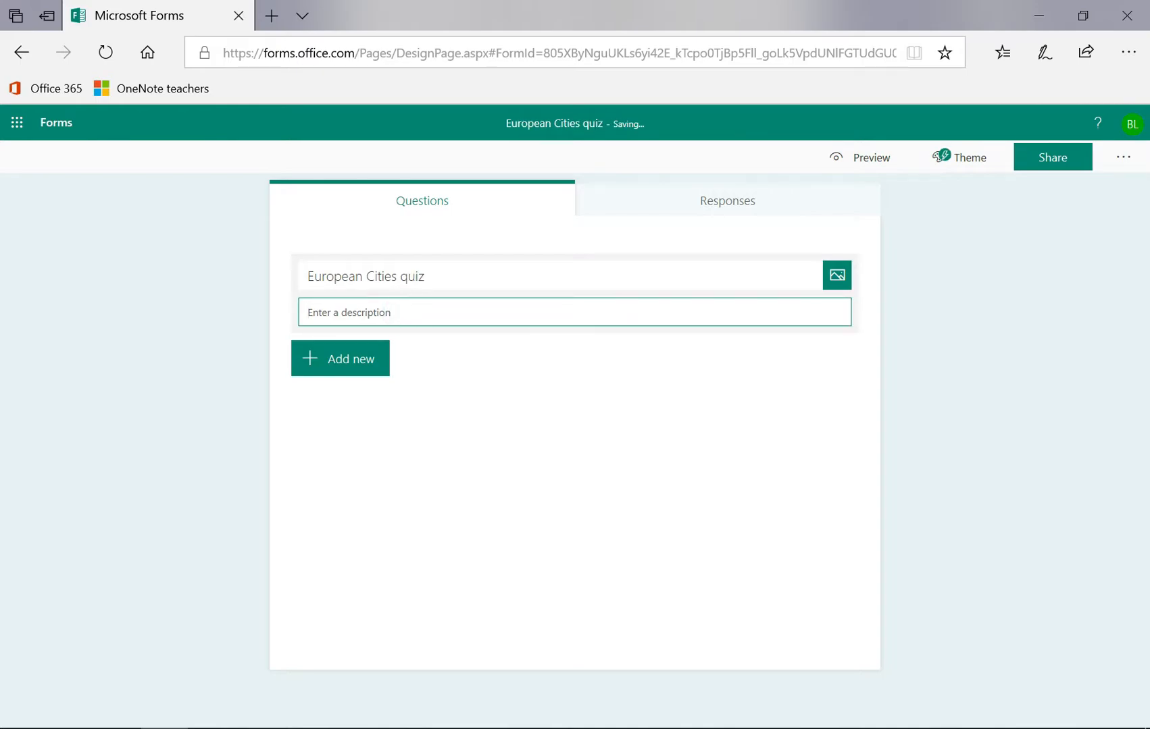
type("Mu")
type("ltiple choice")
Add a choice question with the text "Oslo is the capital of which country?"
left_click(371, 358)
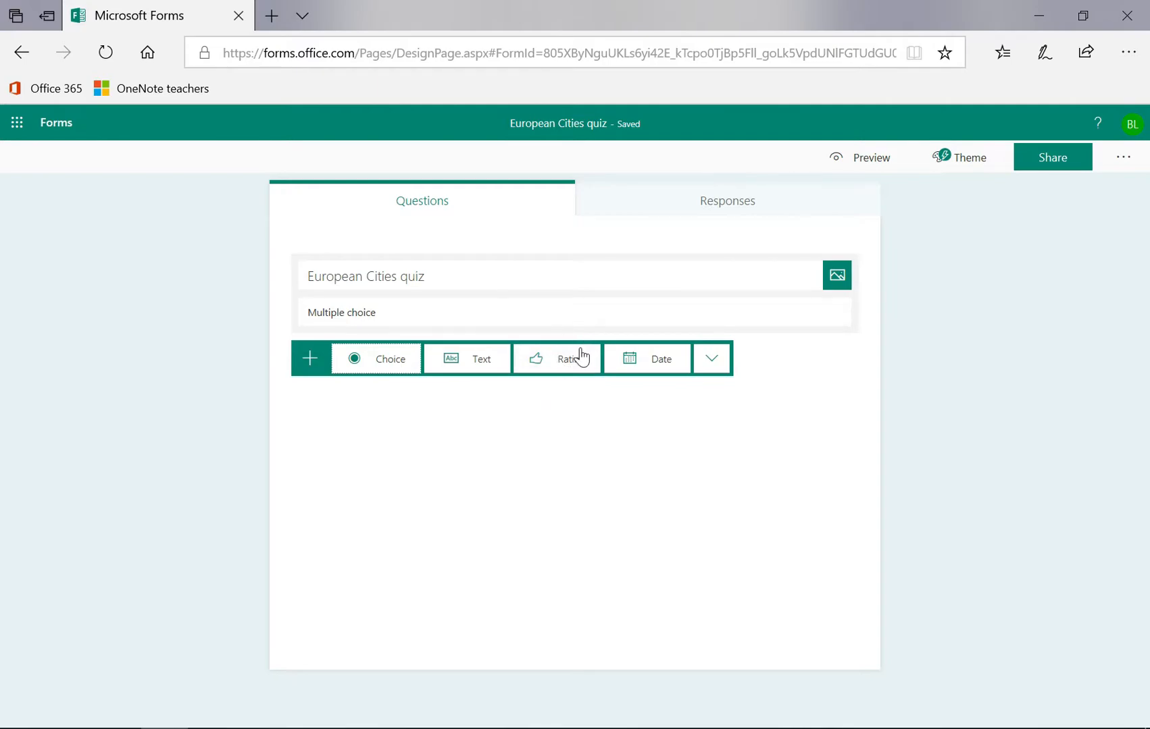
left_click(705, 360)
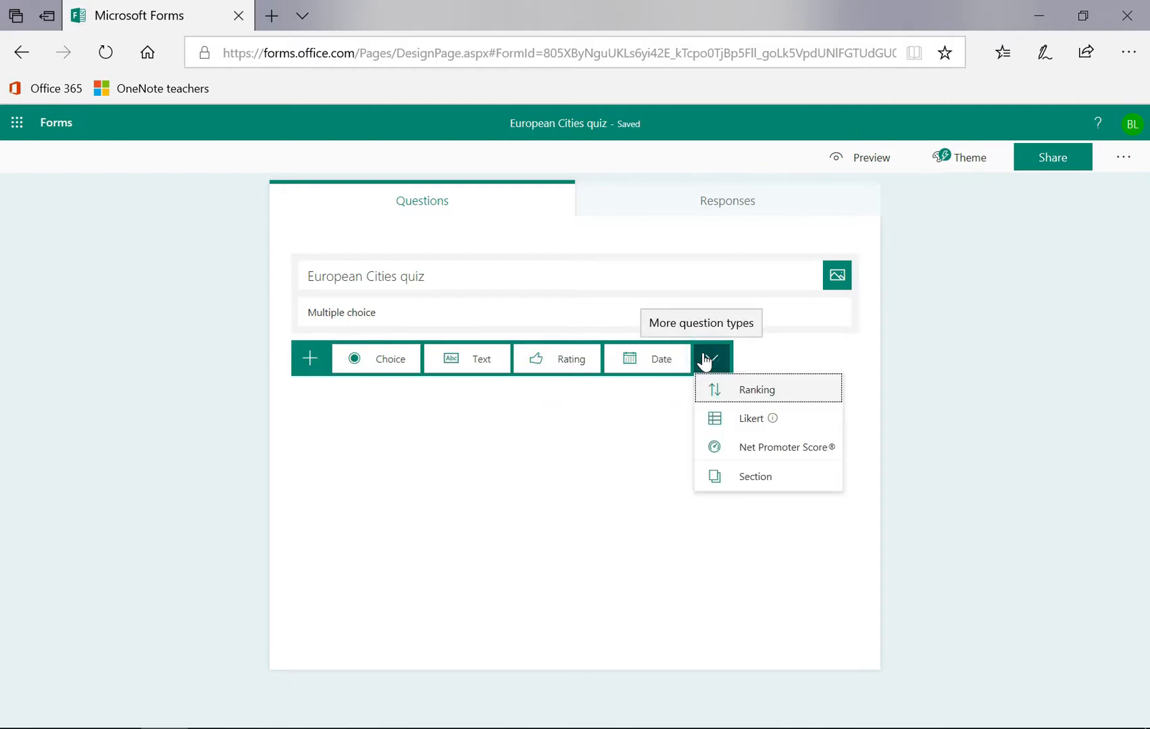
left_click(719, 368)
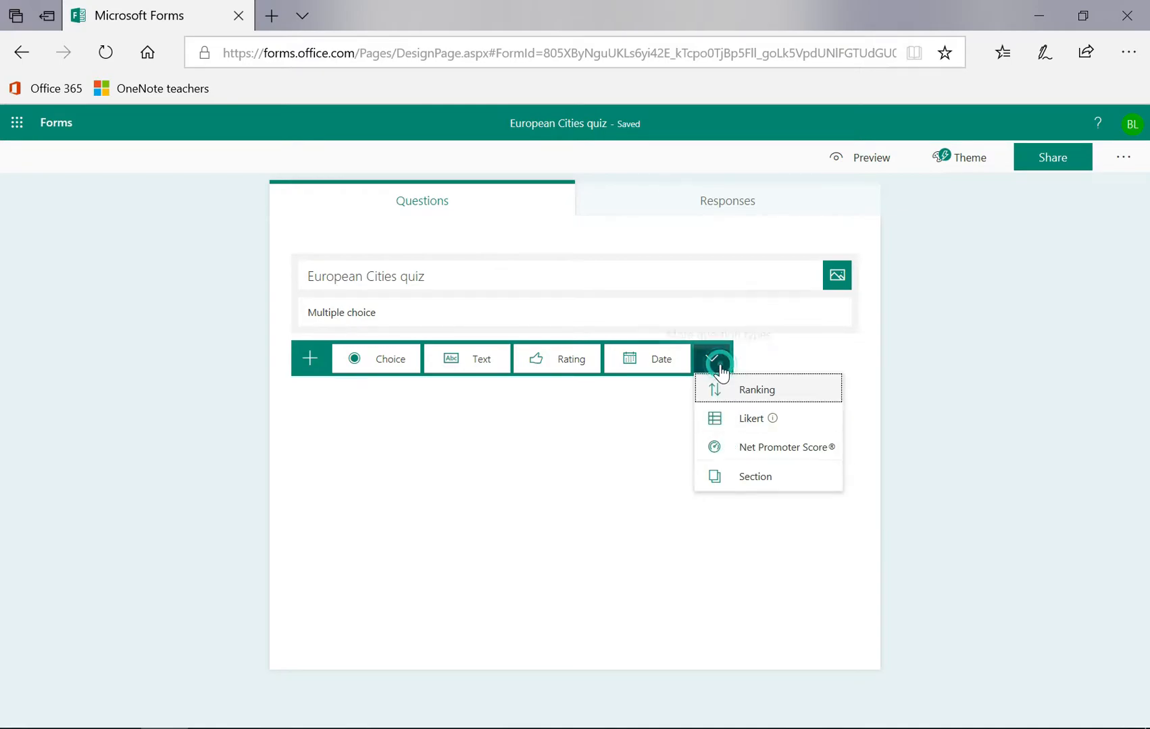
left_click(392, 365)
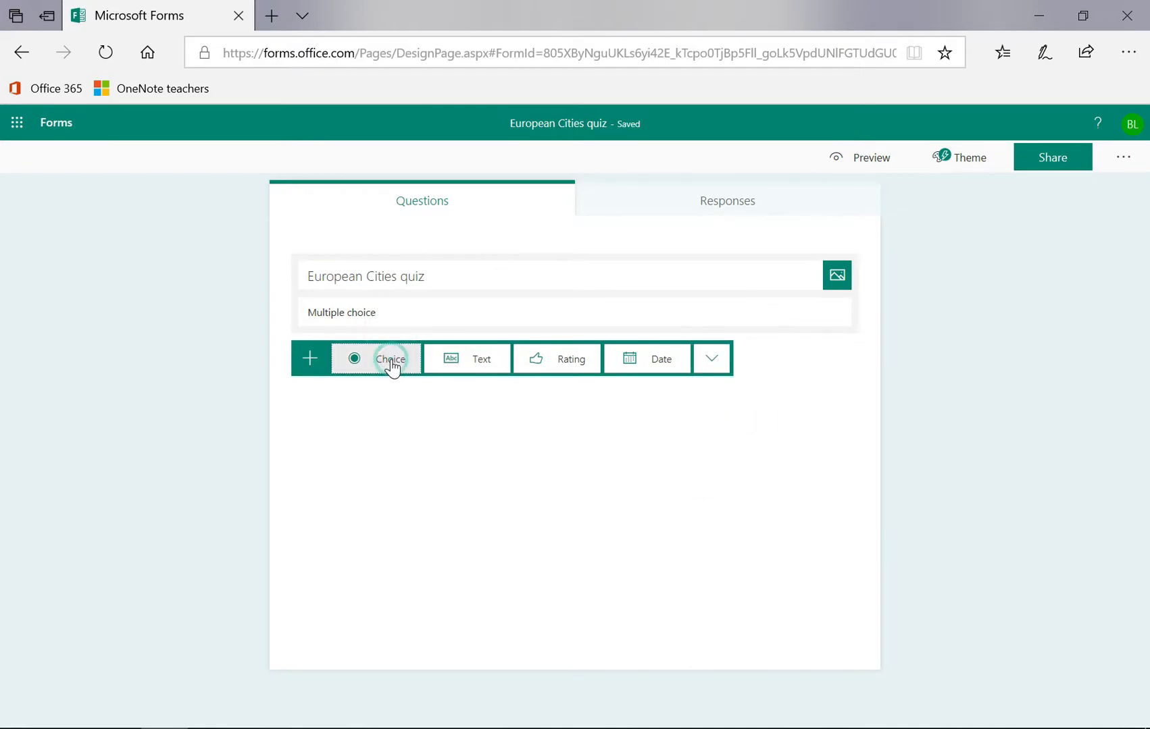
left_click(410, 462)
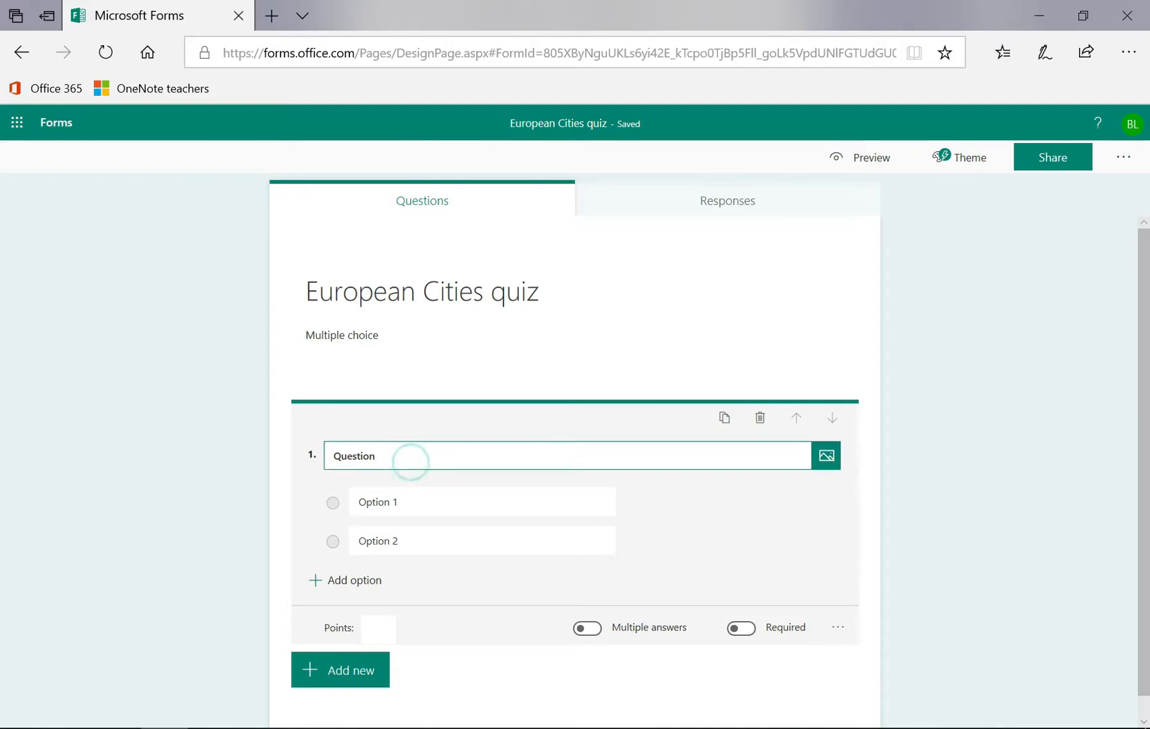
left_click(410, 457)
key("BackSpace")
key("BackSpace")
key("BackSpace")
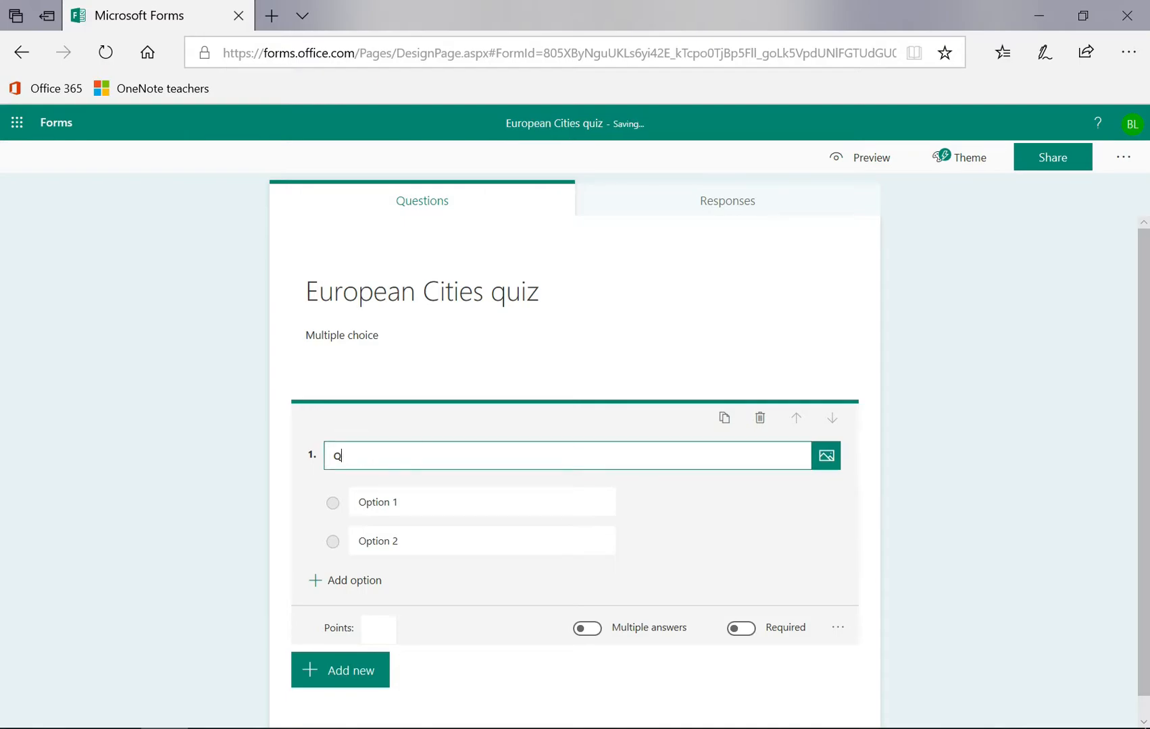
key("BackSpace")
type("Osl")
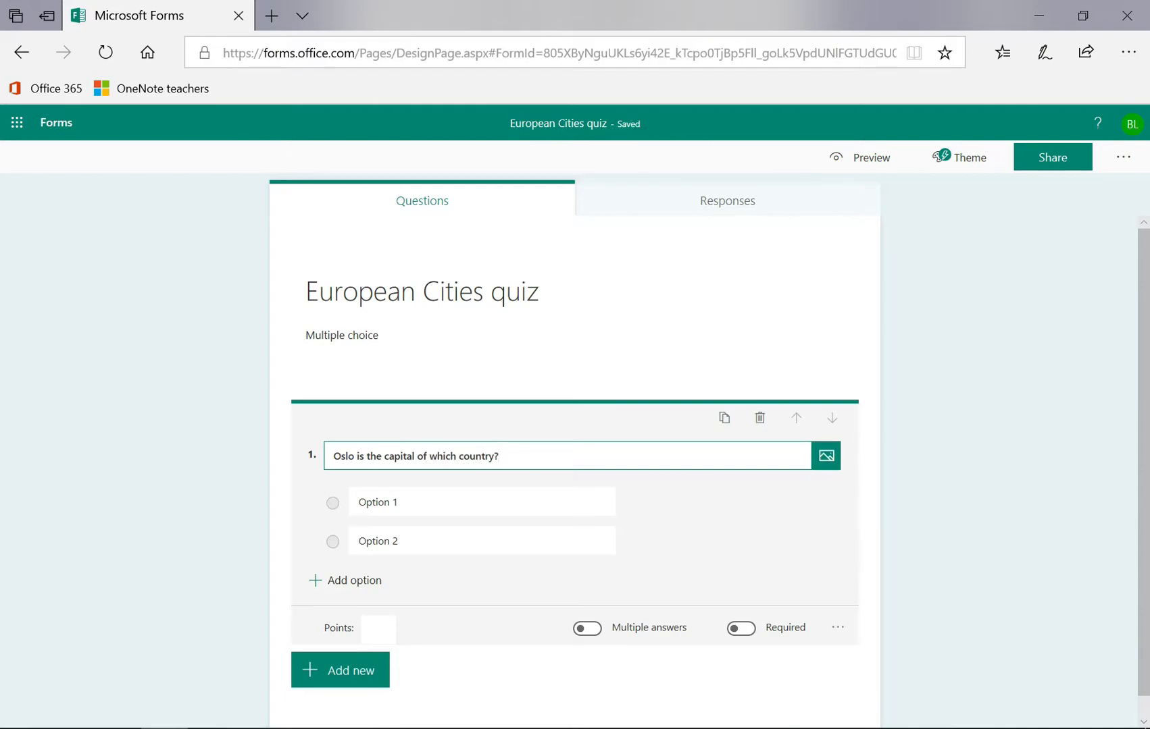
Enter Poland as the Oslo question's first option and use the suggested answers Sweden and Netherlands for the second and third
left_click(449, 501)
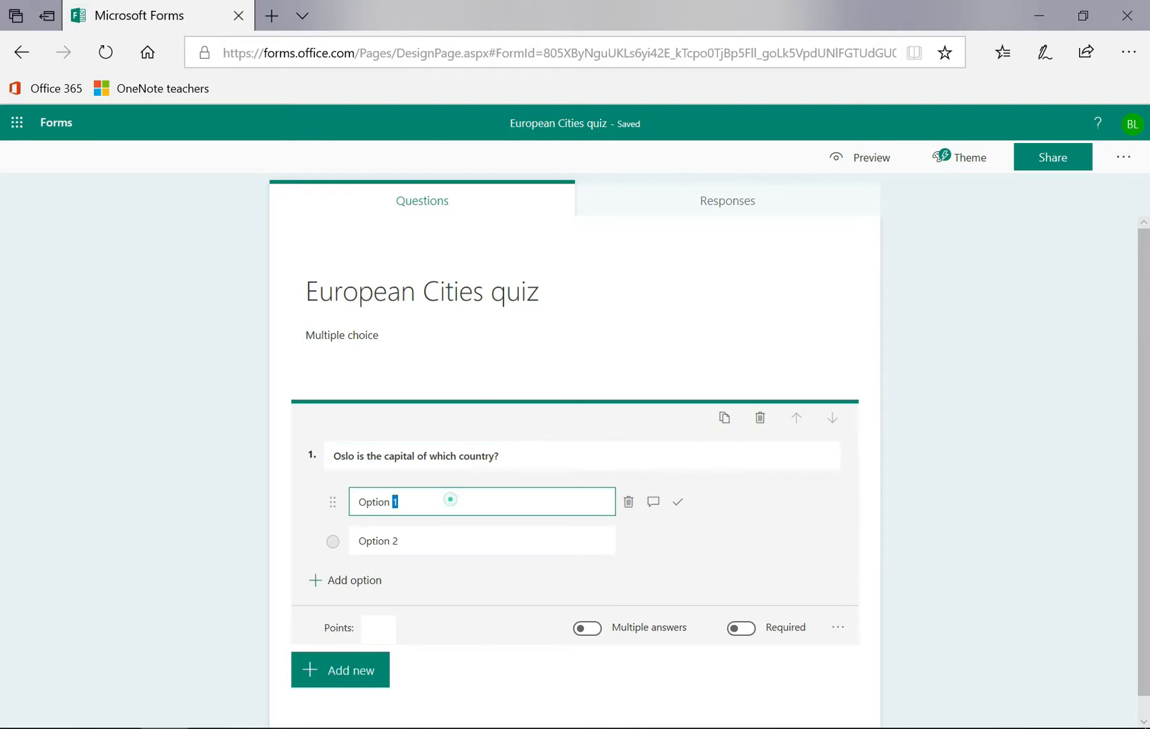
triple_click(449, 501)
type("Poland")
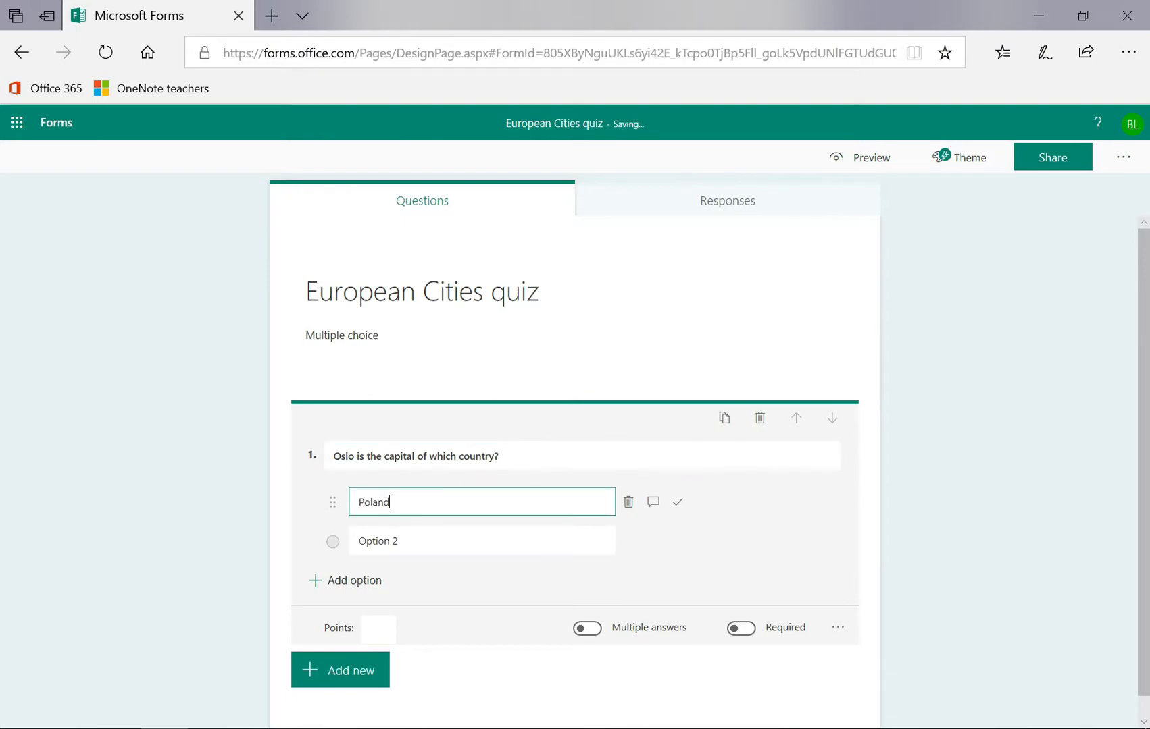
key("Tab")
key("Tab")
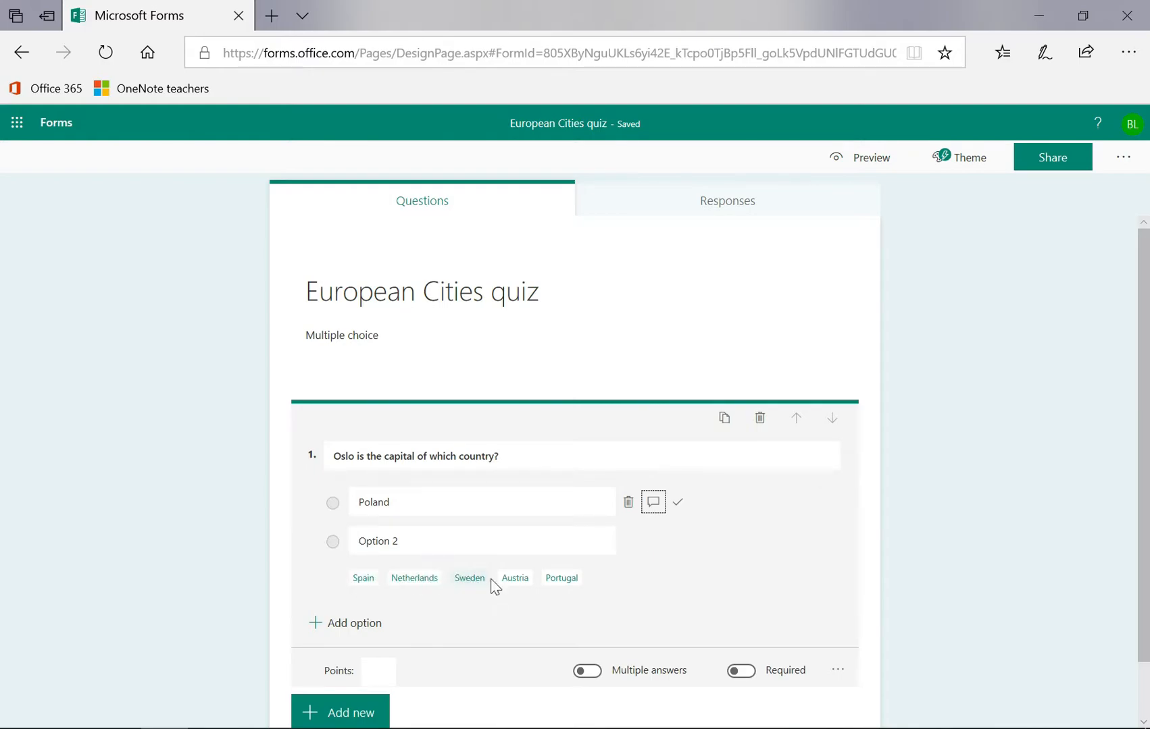
left_click(469, 580)
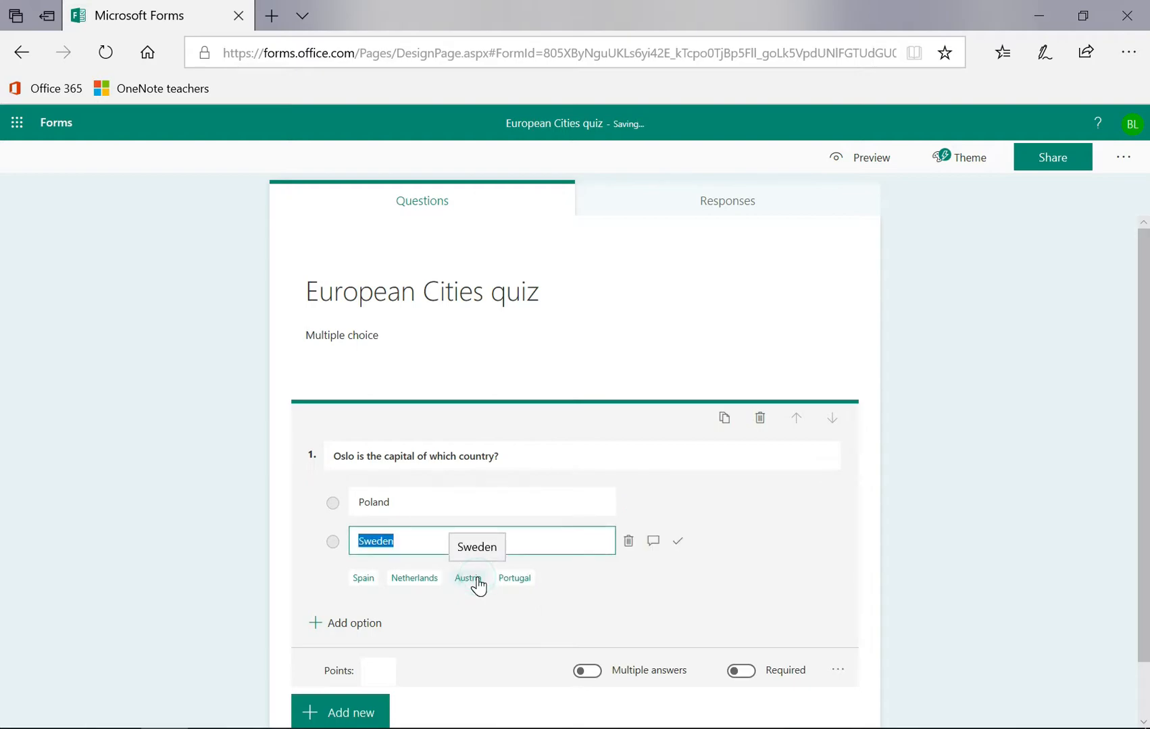
left_click(435, 581)
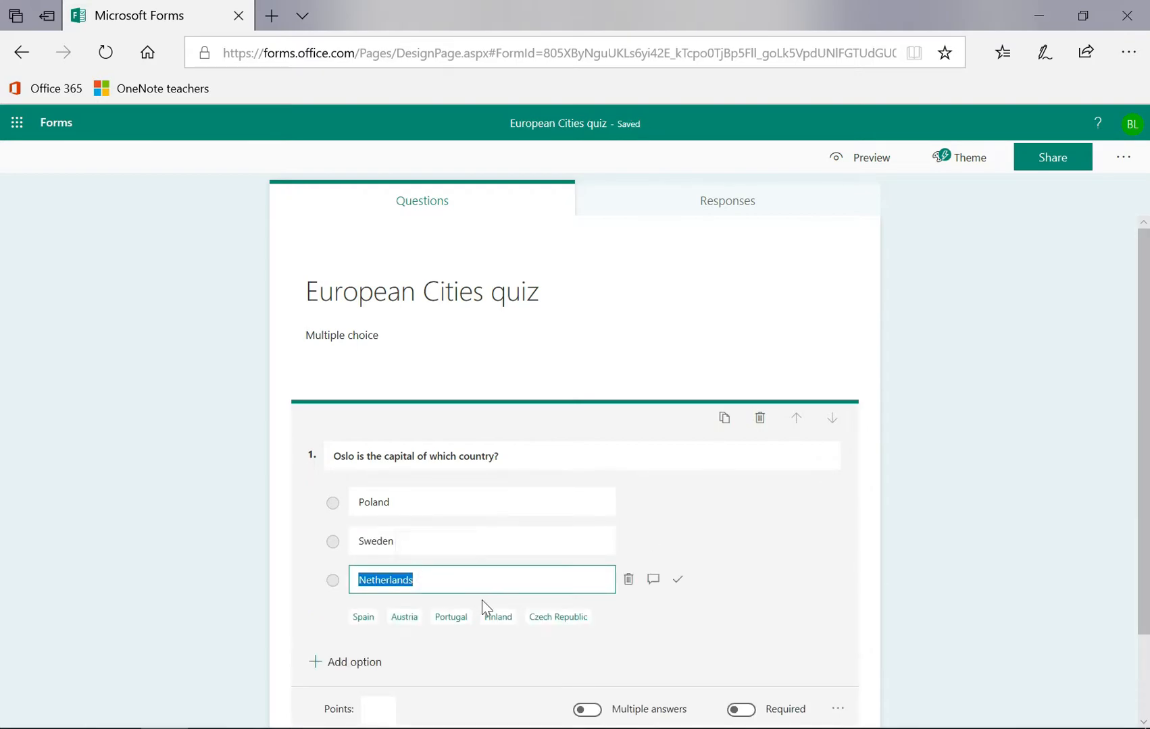
Add Norway as the fourth option of the Oslo question and mark it as the correct answer
left_click(324, 662)
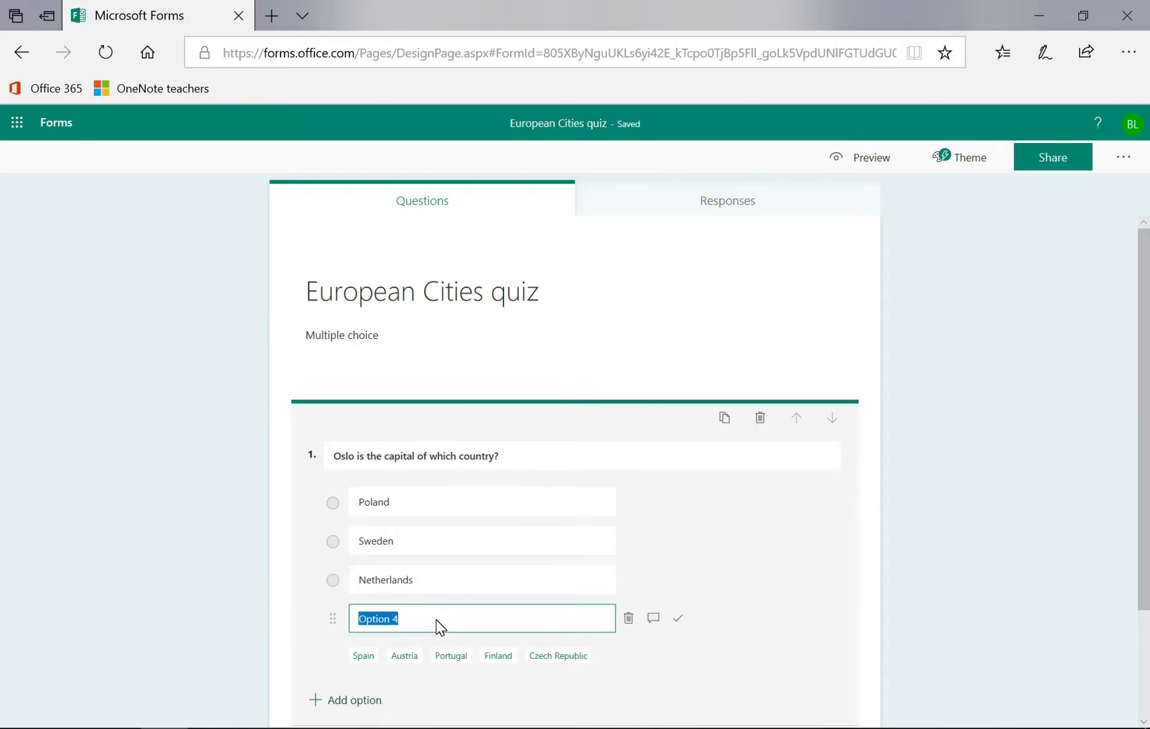
type("NOr")
key("BackSpace")
key("BackSpace")
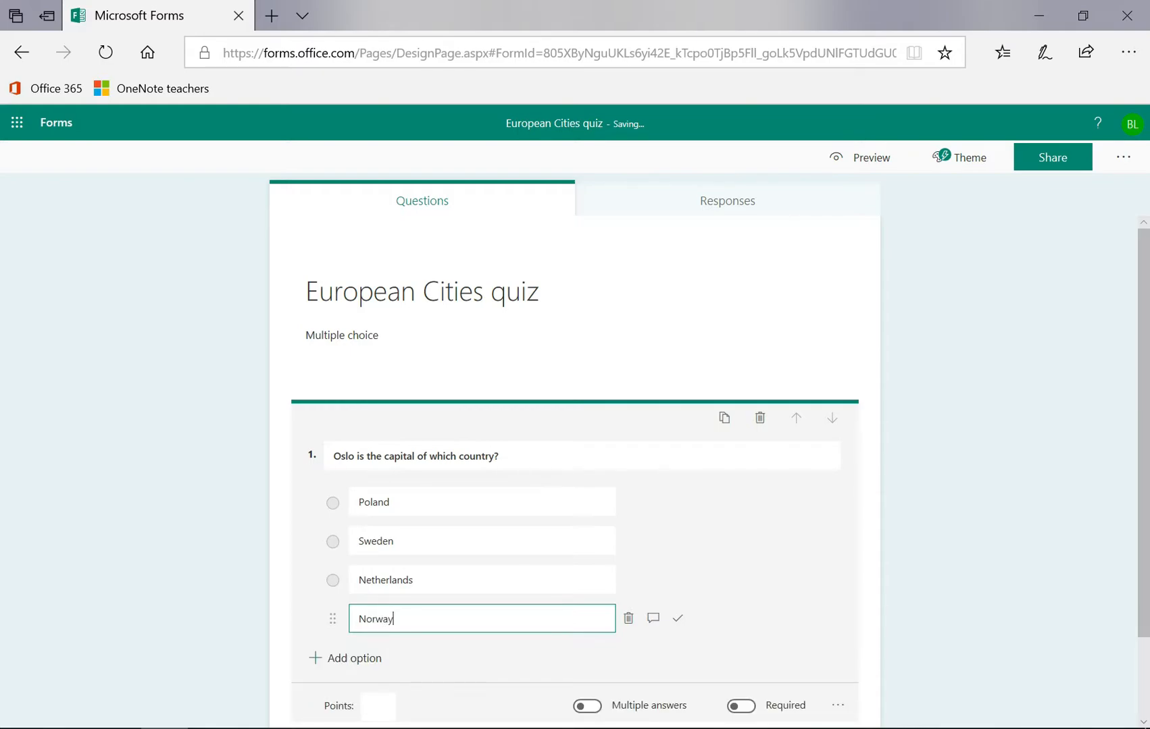
left_click(680, 625)
Set the Oslo question to be worth 1 point and make it required
scroll(594, 572, "down", 1)
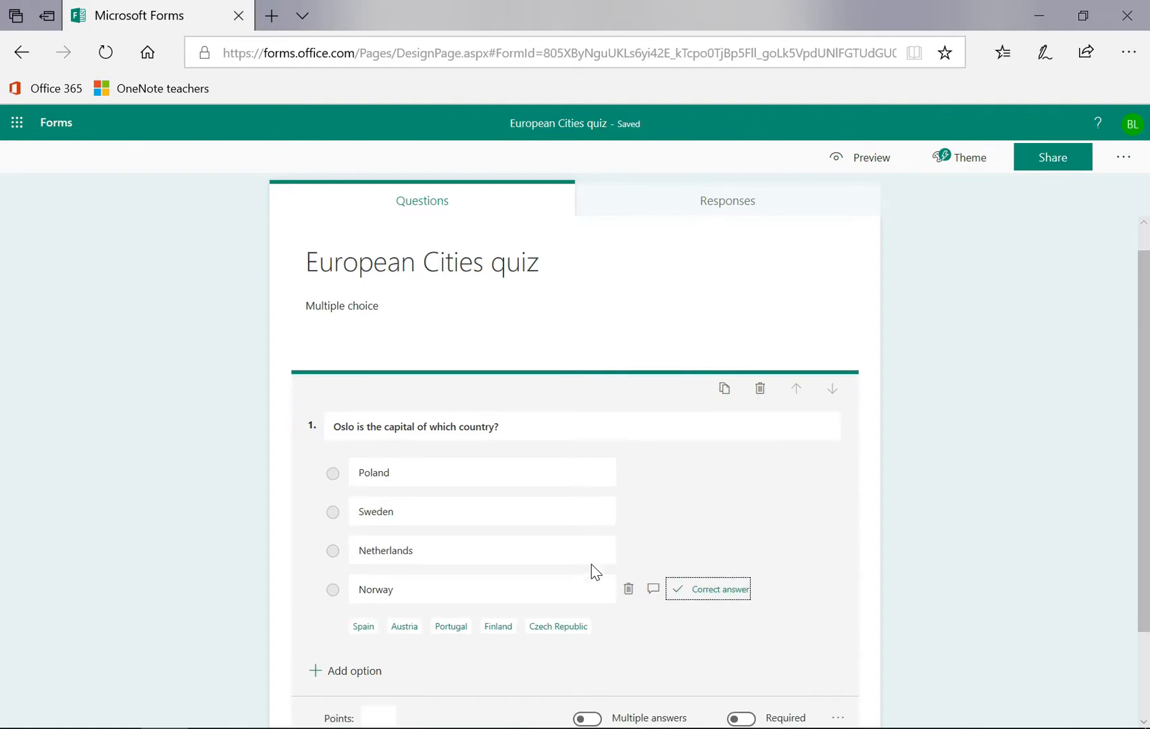
scroll(595, 572, "down", 1)
left_click(379, 680)
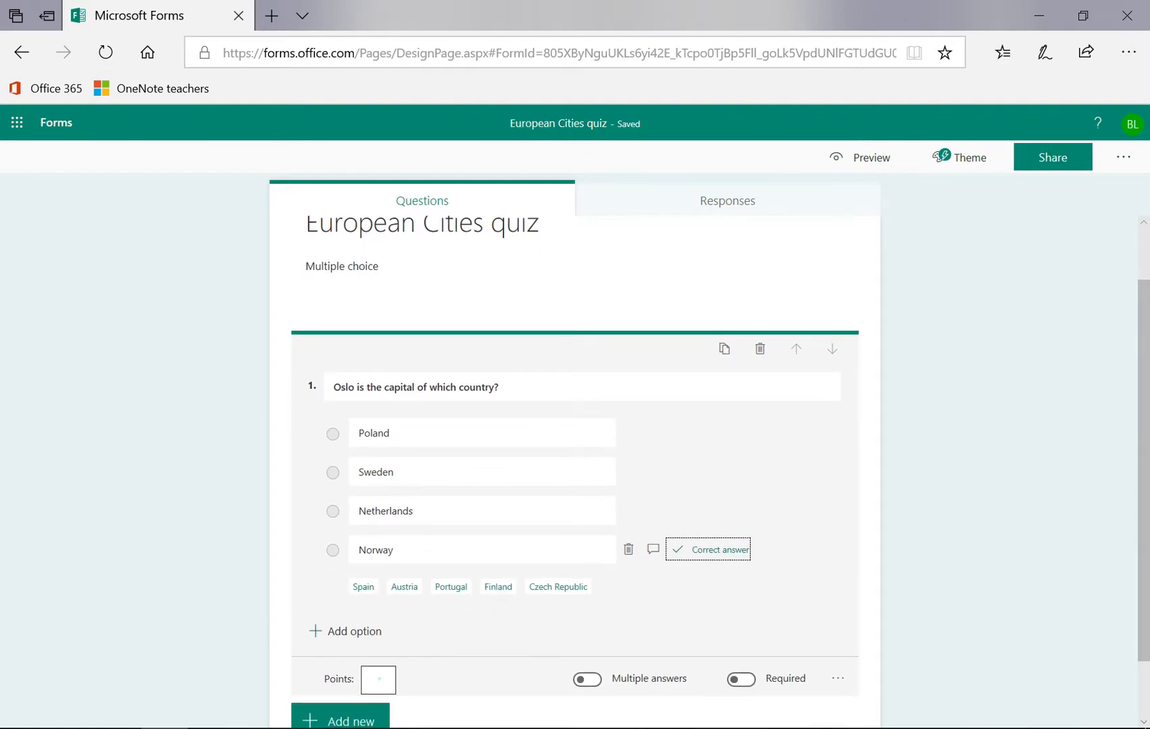
left_click(378, 679)
type("1")
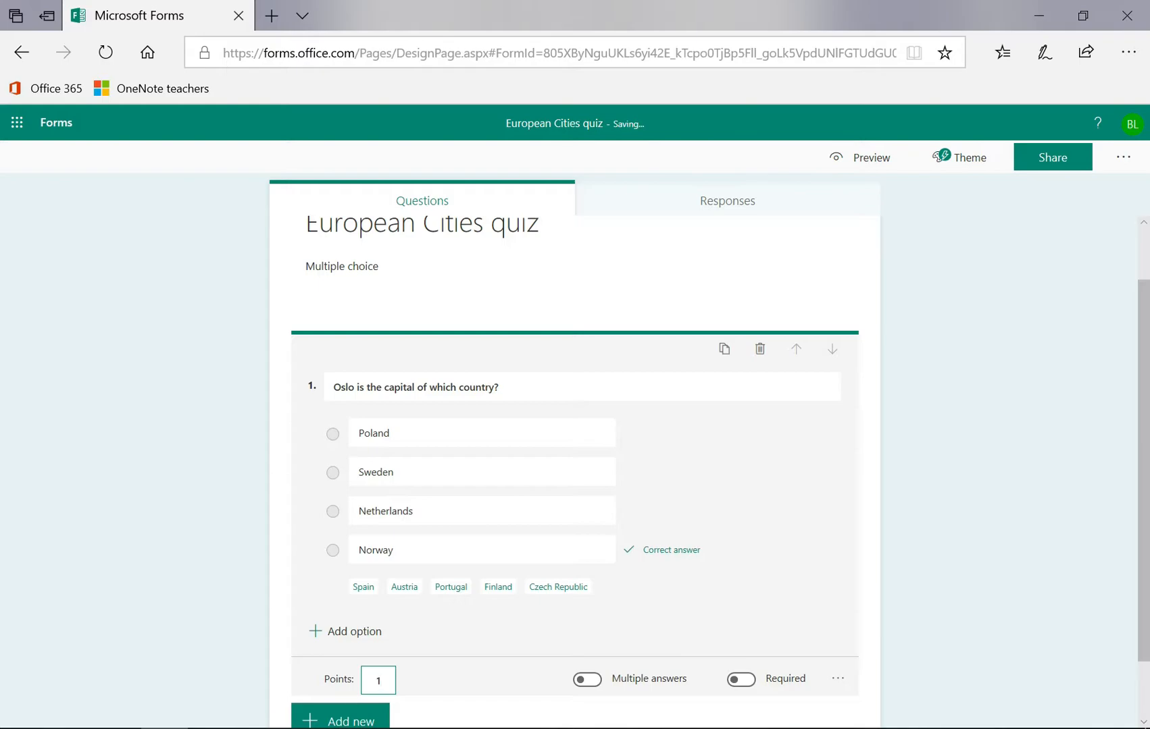
left_click(741, 680)
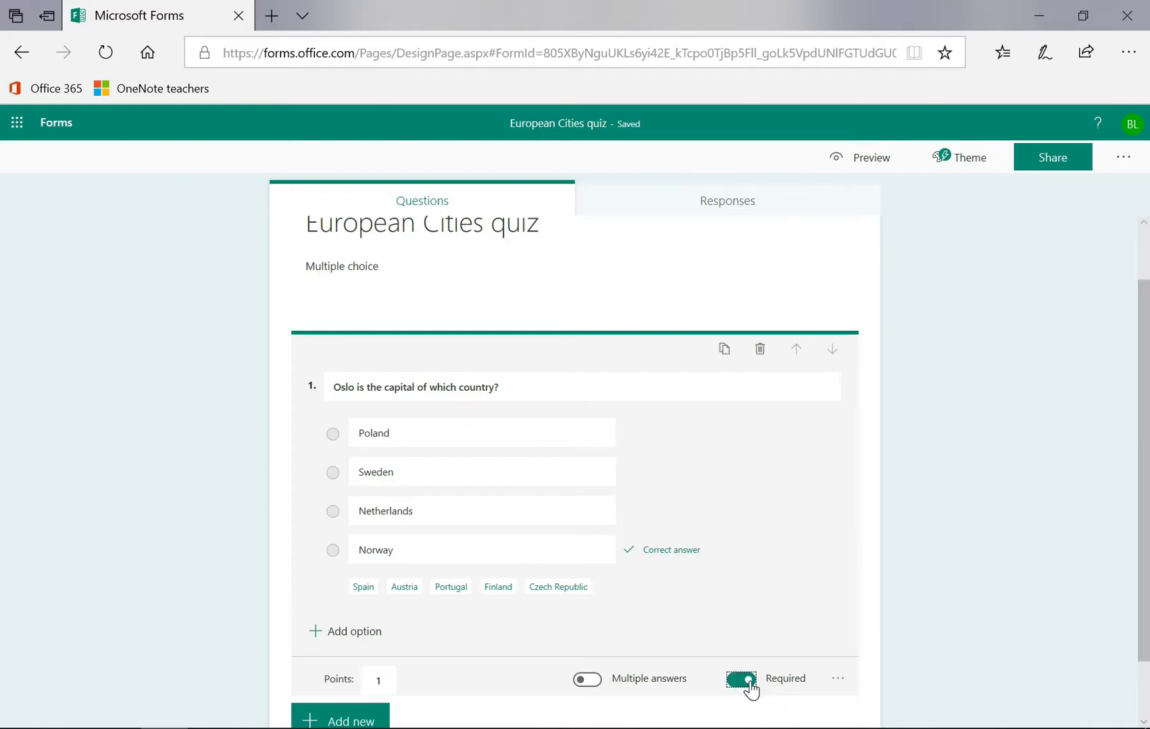
Add a second choice question below the Oslo question
scroll(757, 624, "down", 1)
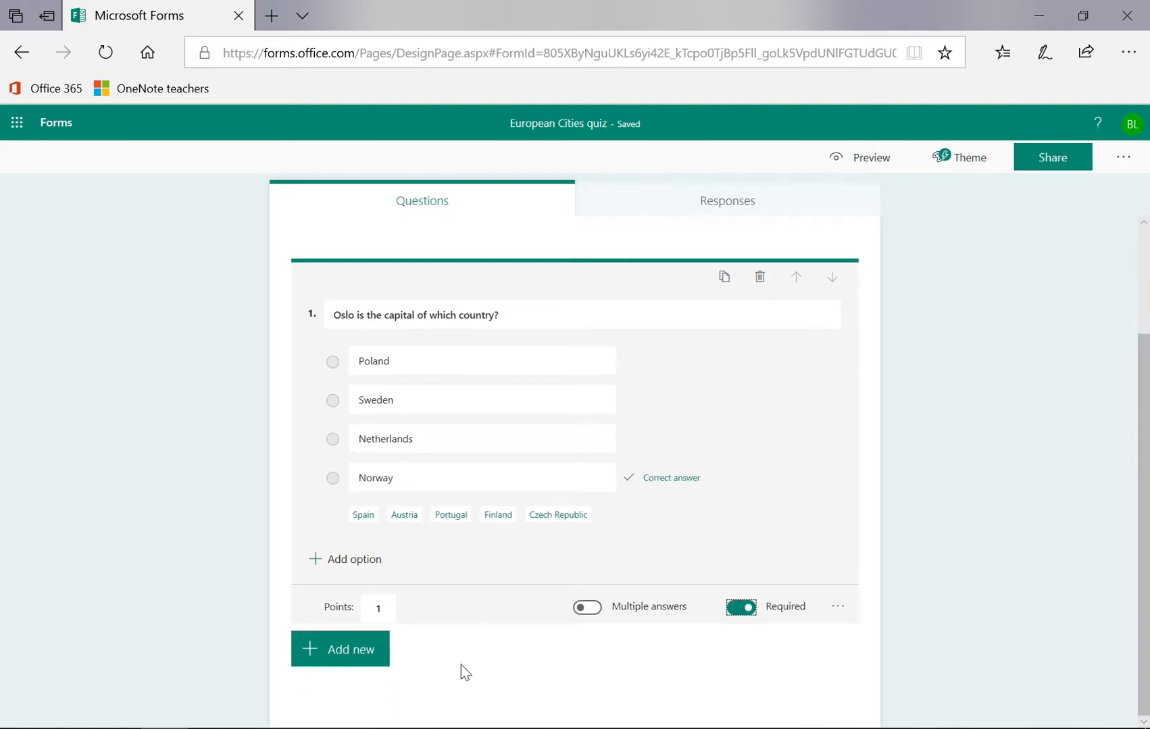
left_click(363, 657)
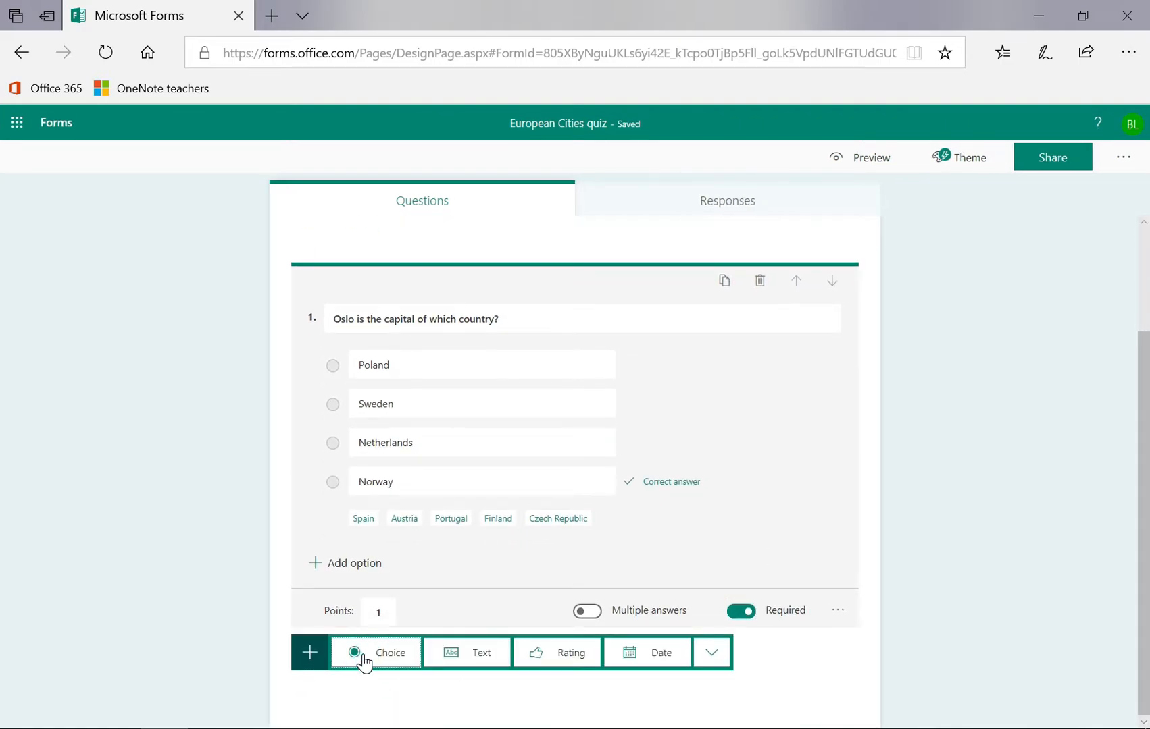
left_click(362, 655)
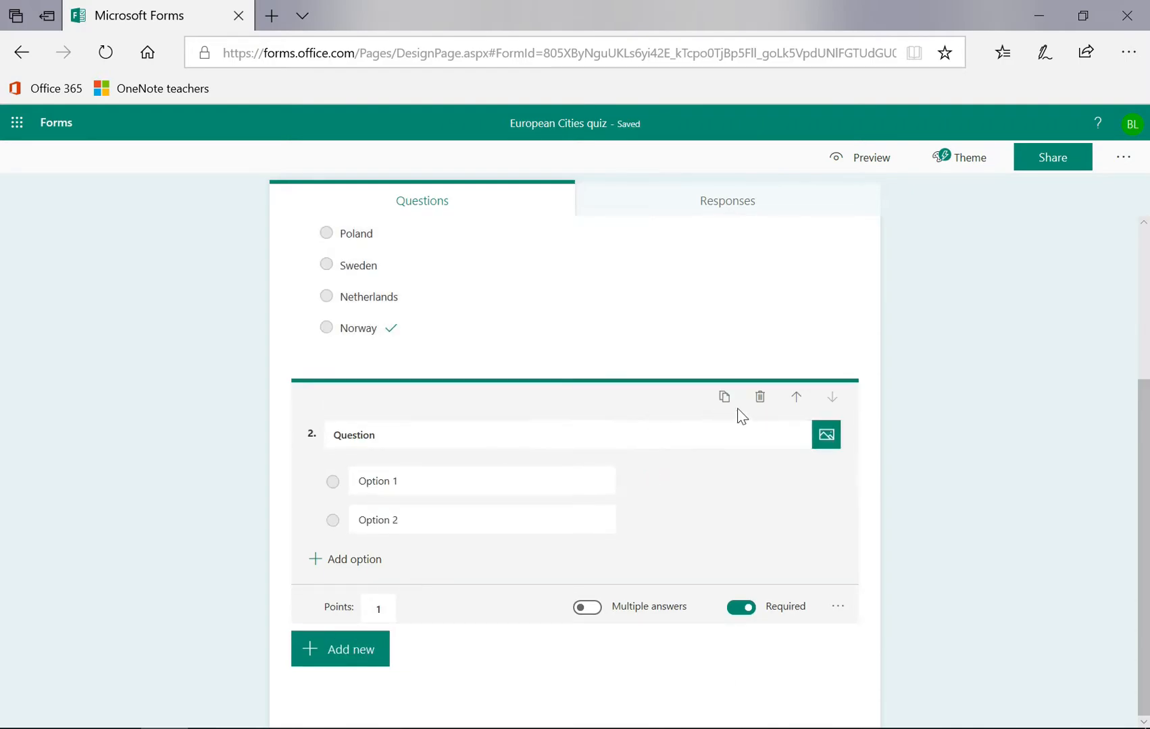
Insert the Rome picture from the Desktop as the second question's image
left_click(826, 436)
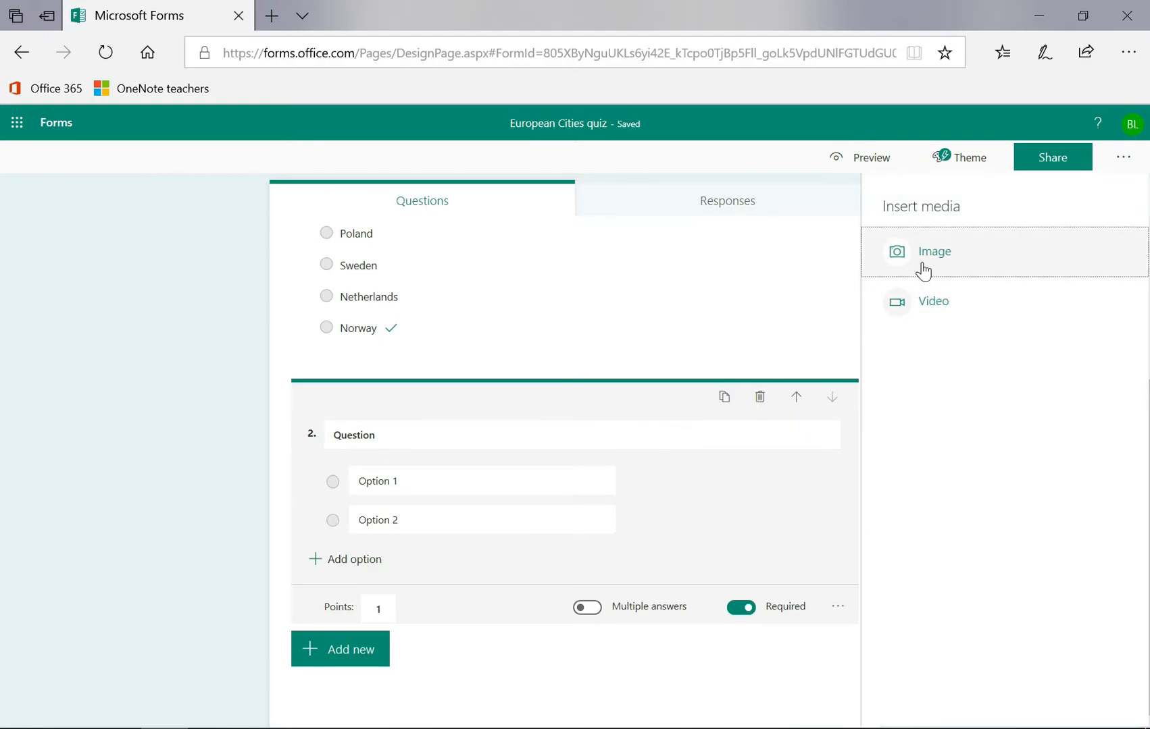
left_click(923, 271)
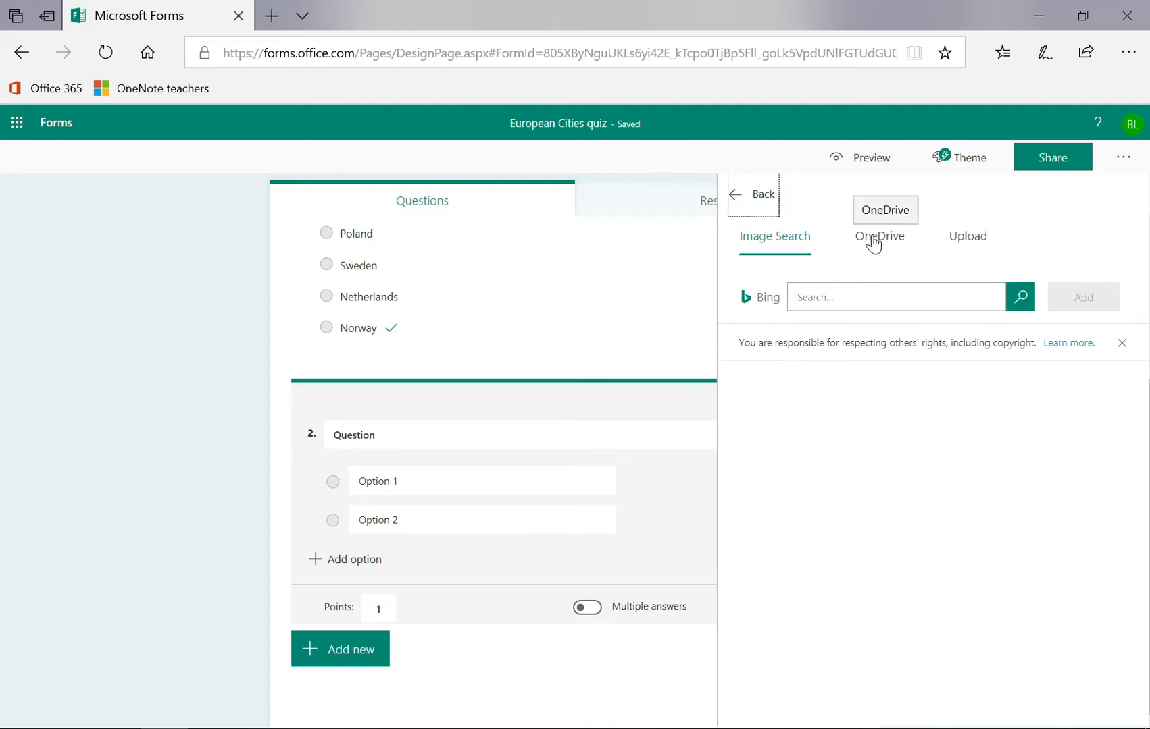
left_click(974, 241)
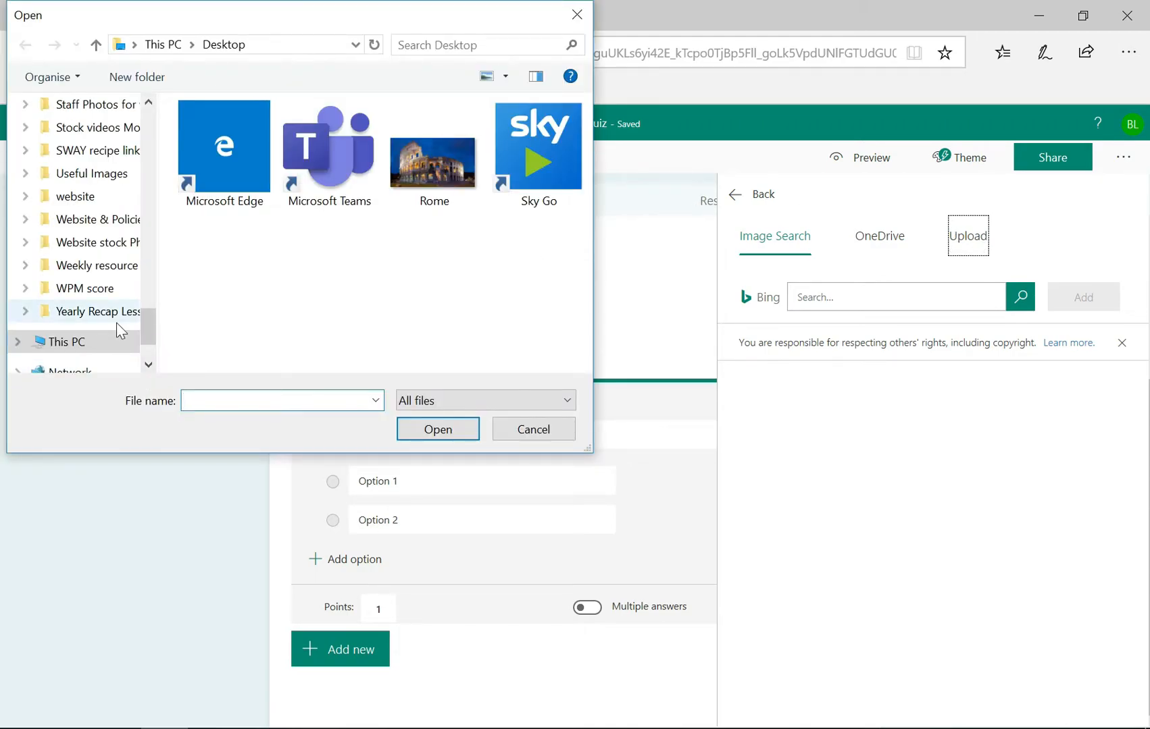
left_click(429, 181)
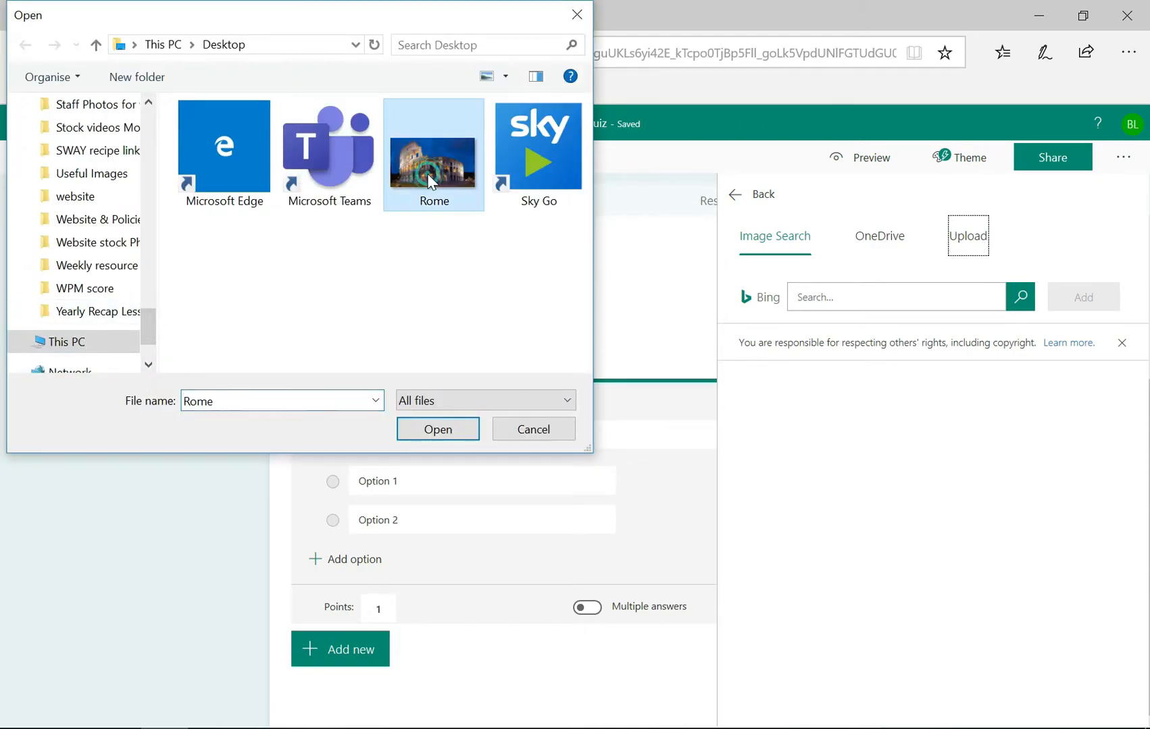
left_click(438, 429)
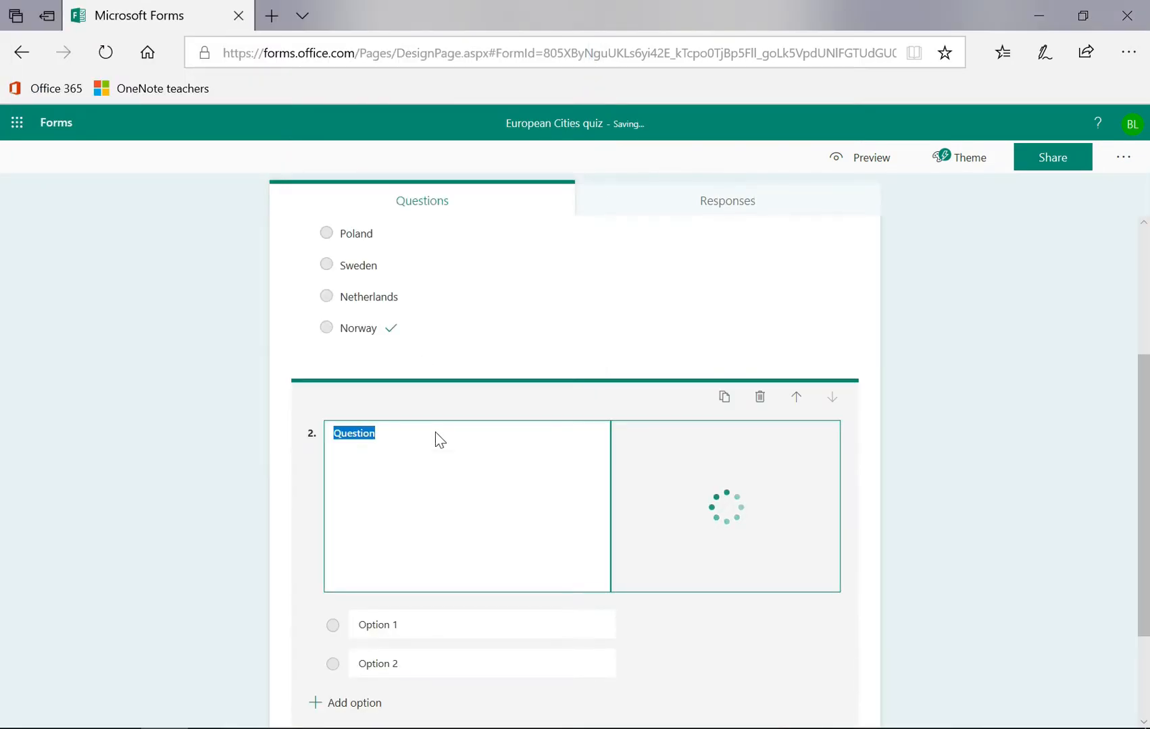
Enter "In which city would you find this famous landmark?" as the second question's text
type("IN")
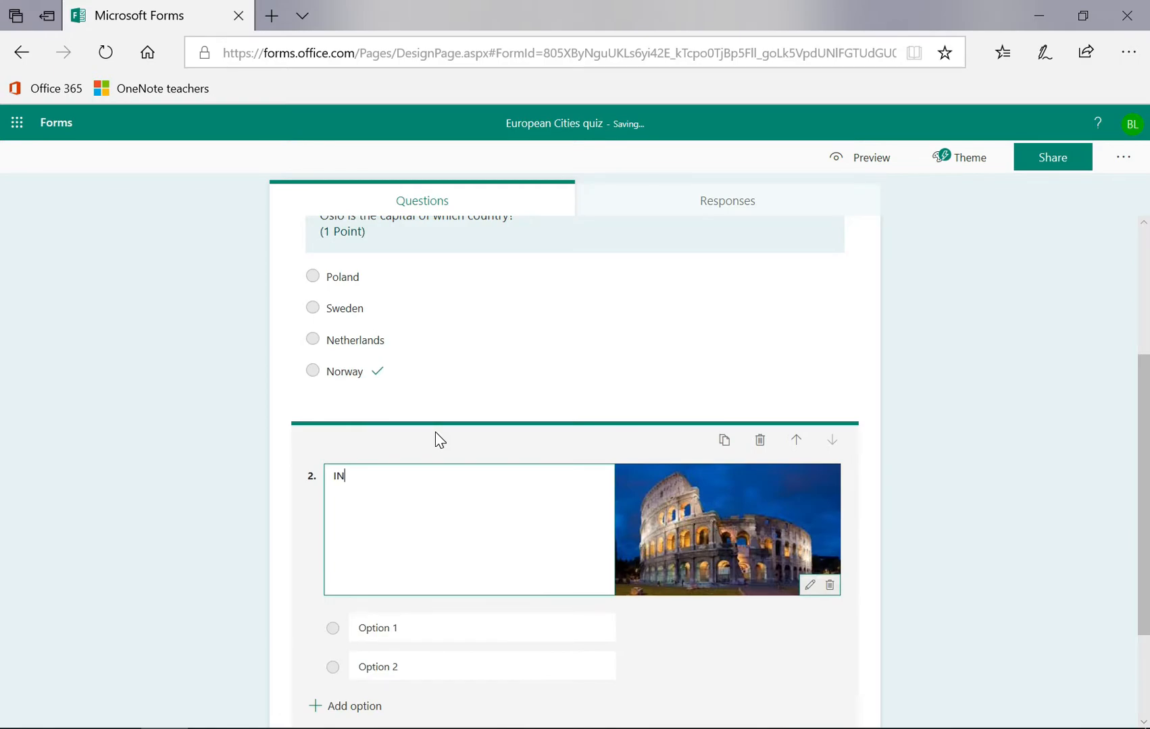
key("BackSpace")
type("n which city would you find this famous landmark?")
Enter Milan as the landmark question's first option and use the suggested answers Rome, Barcelona and Budapest for the other three
left_click(397, 634)
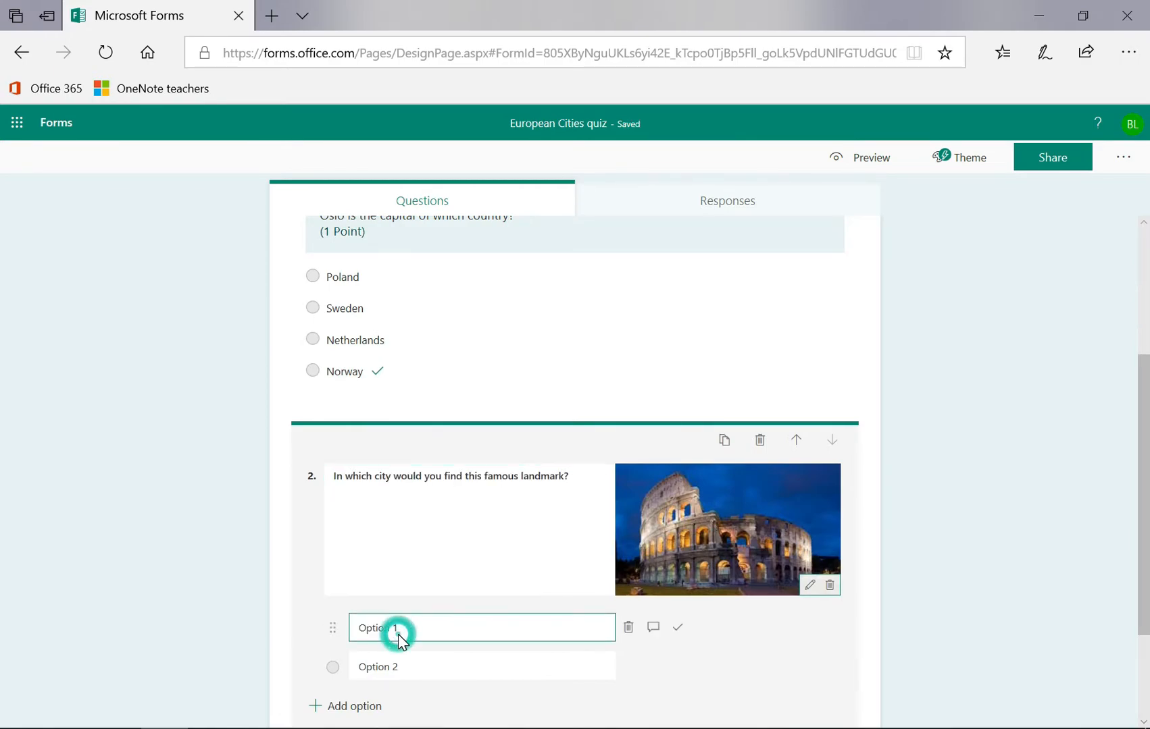
double_click(426, 561)
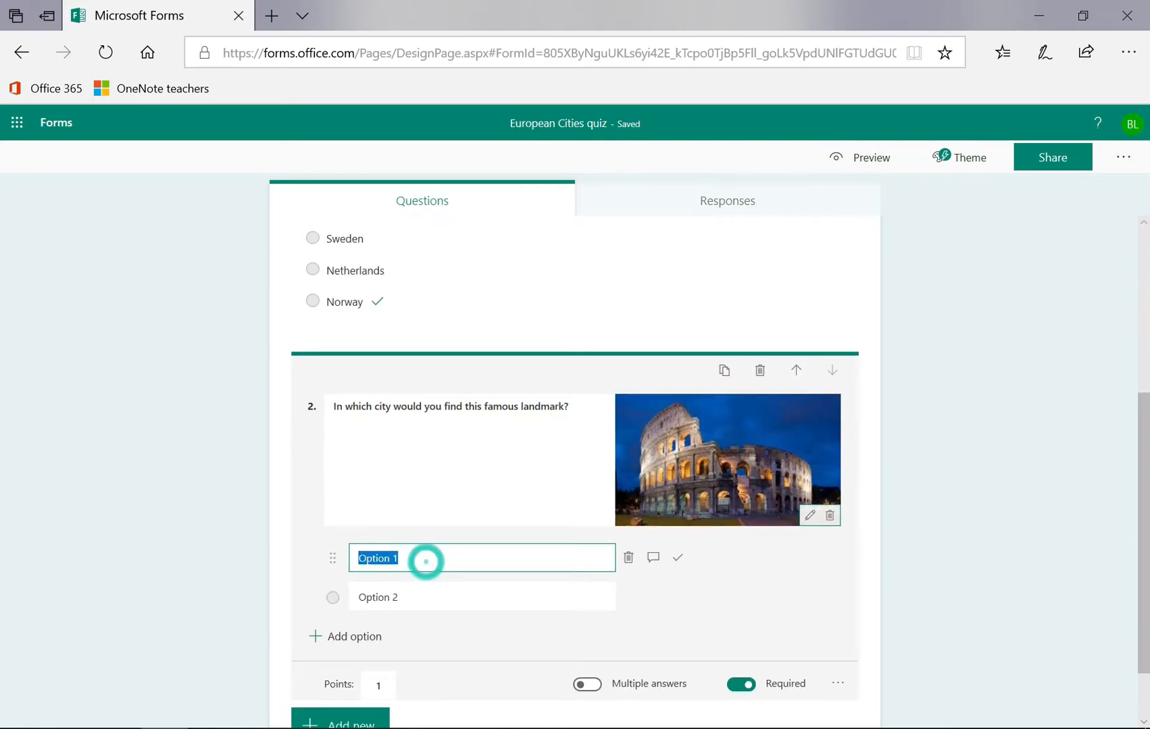
type("Milan")
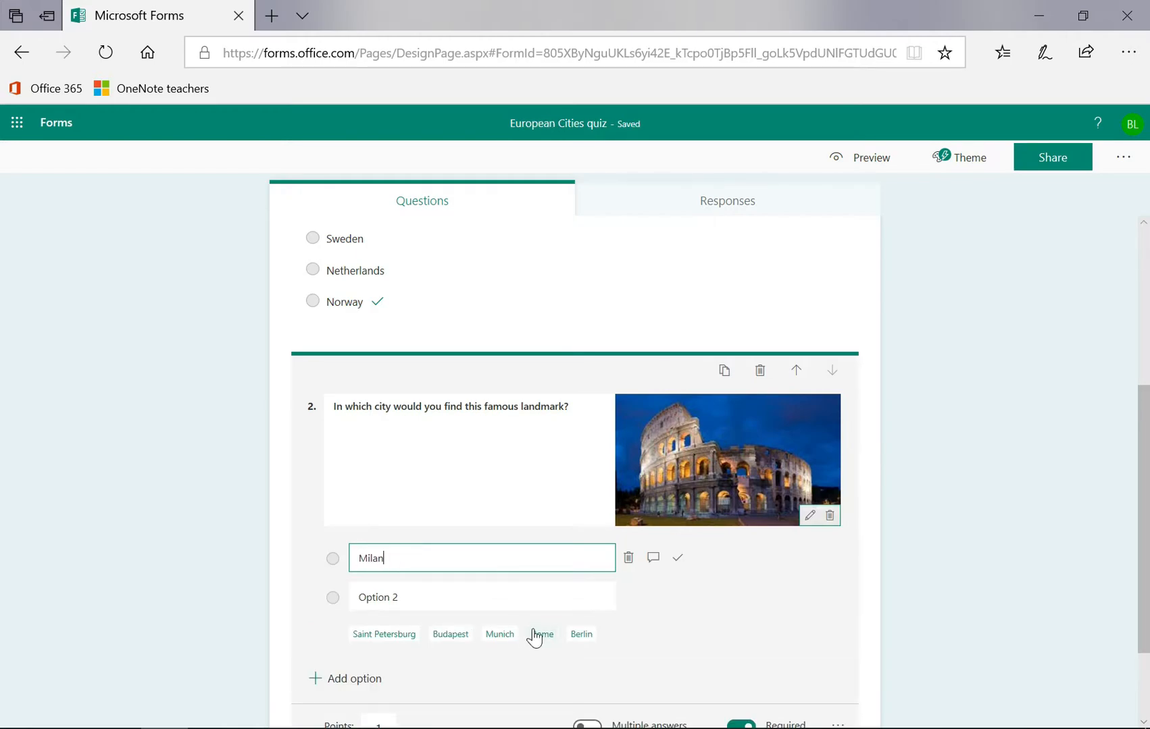
left_click(538, 635)
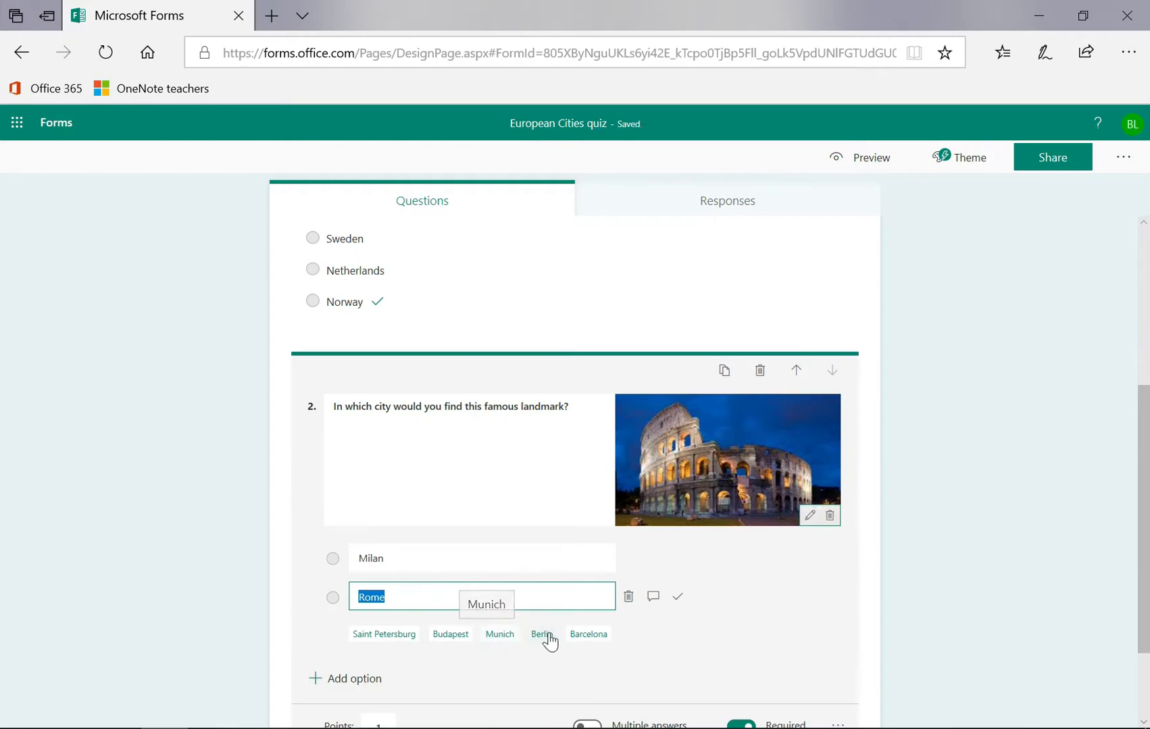
left_click(593, 635)
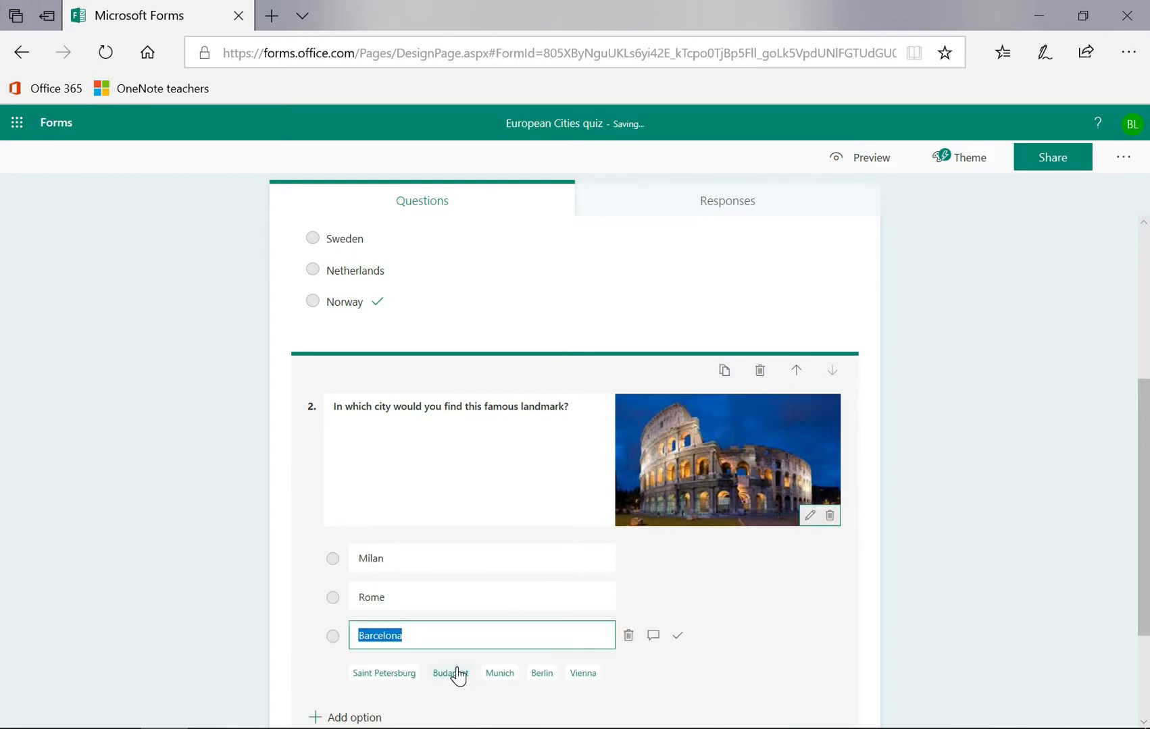
left_click(458, 674)
Mark Rome as the correct answer to the landmark question and look over the whole quiz
mouse_move(515, 598)
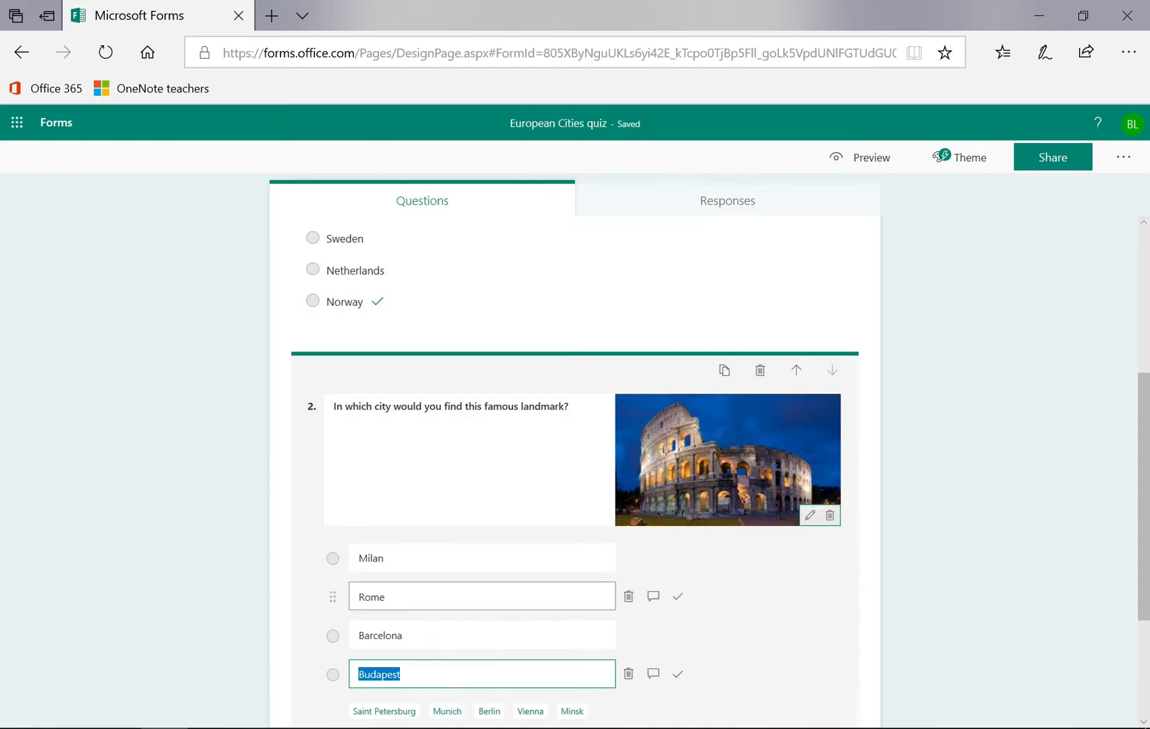
left_click(678, 599)
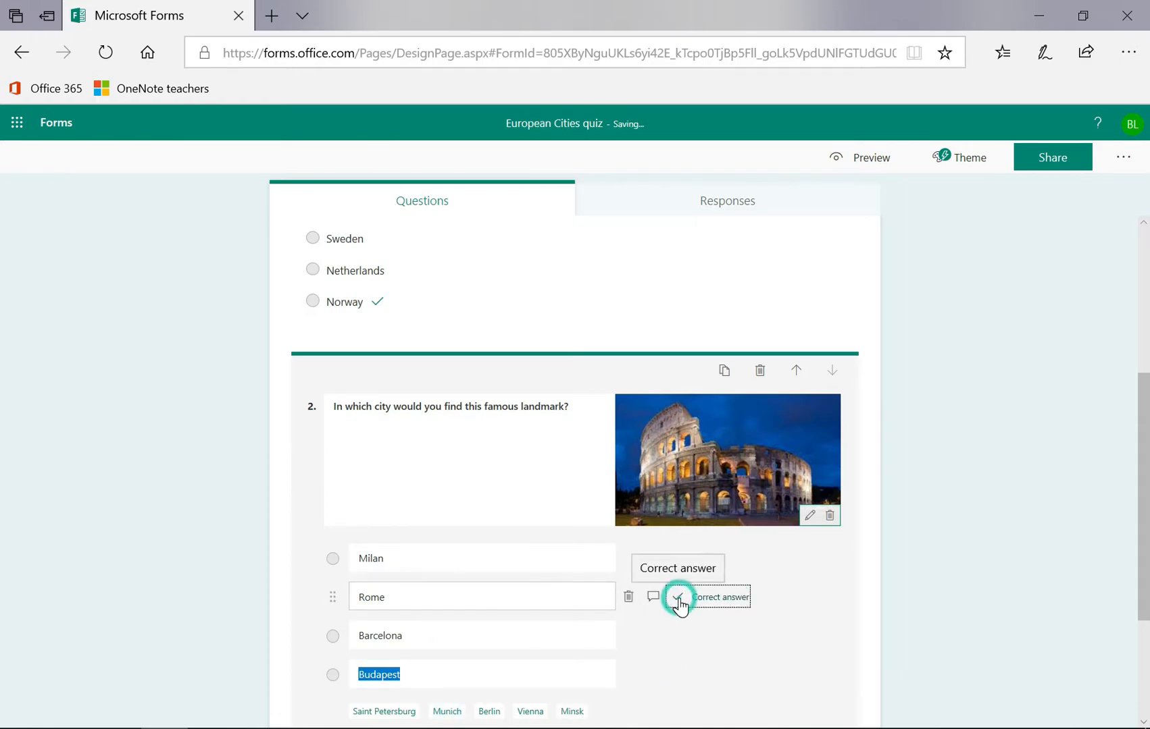
scroll(743, 651, "down", 1)
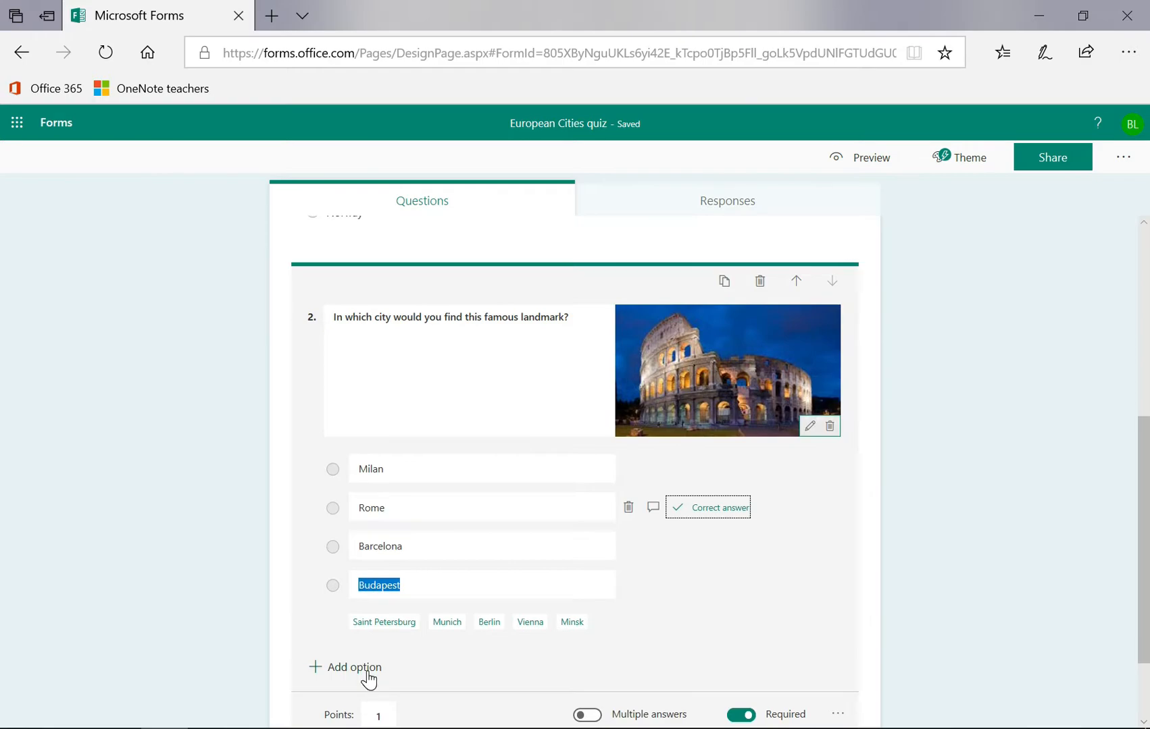
scroll(369, 679, "down", 1)
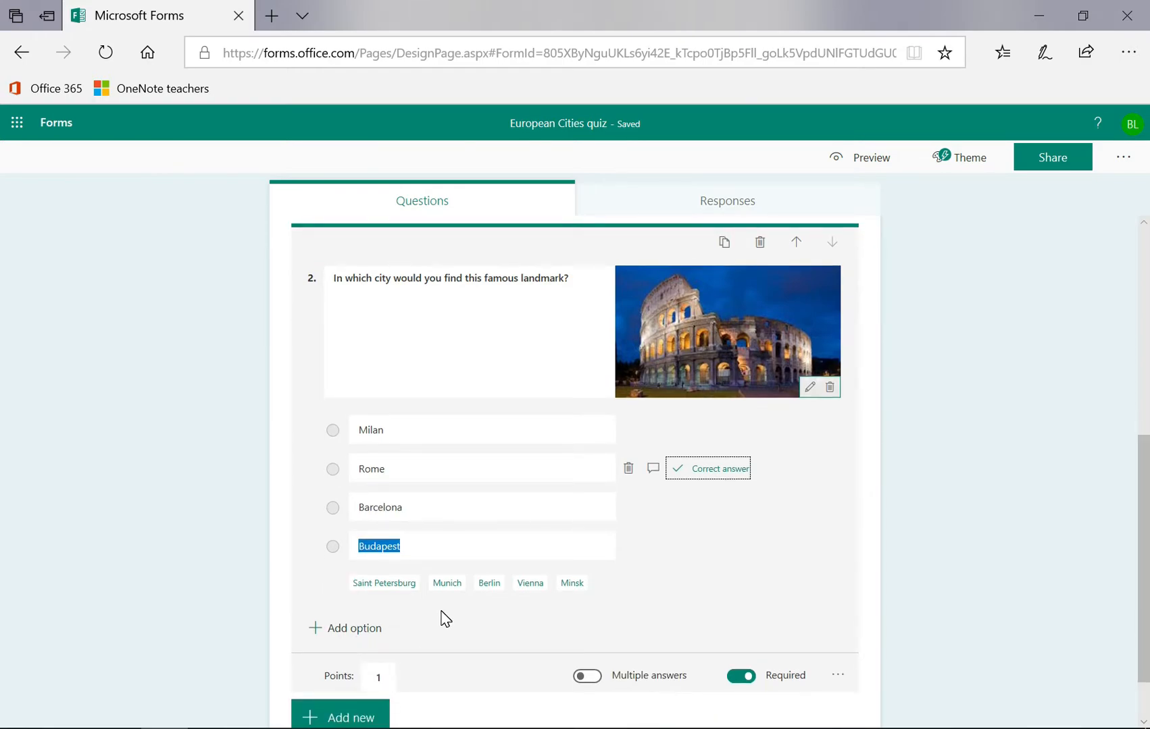
scroll(441, 616, "up", 3)
scroll(574, 472, "up", 4)
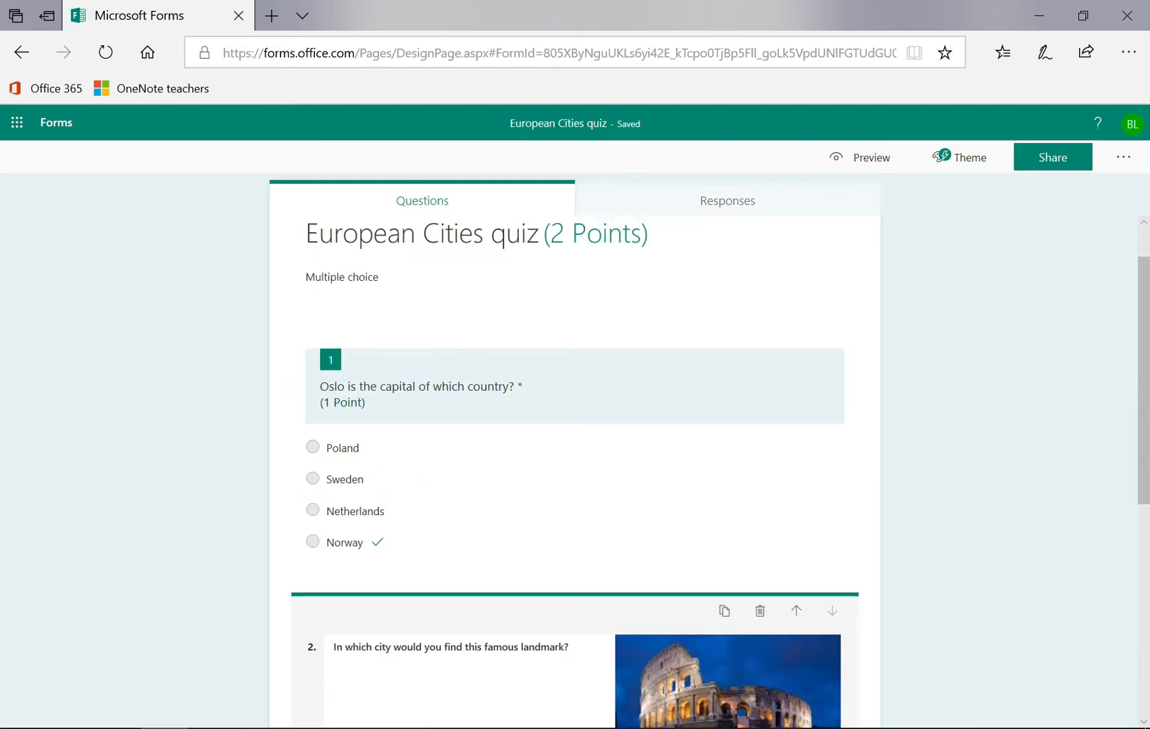
scroll(574, 473, "down", 8)
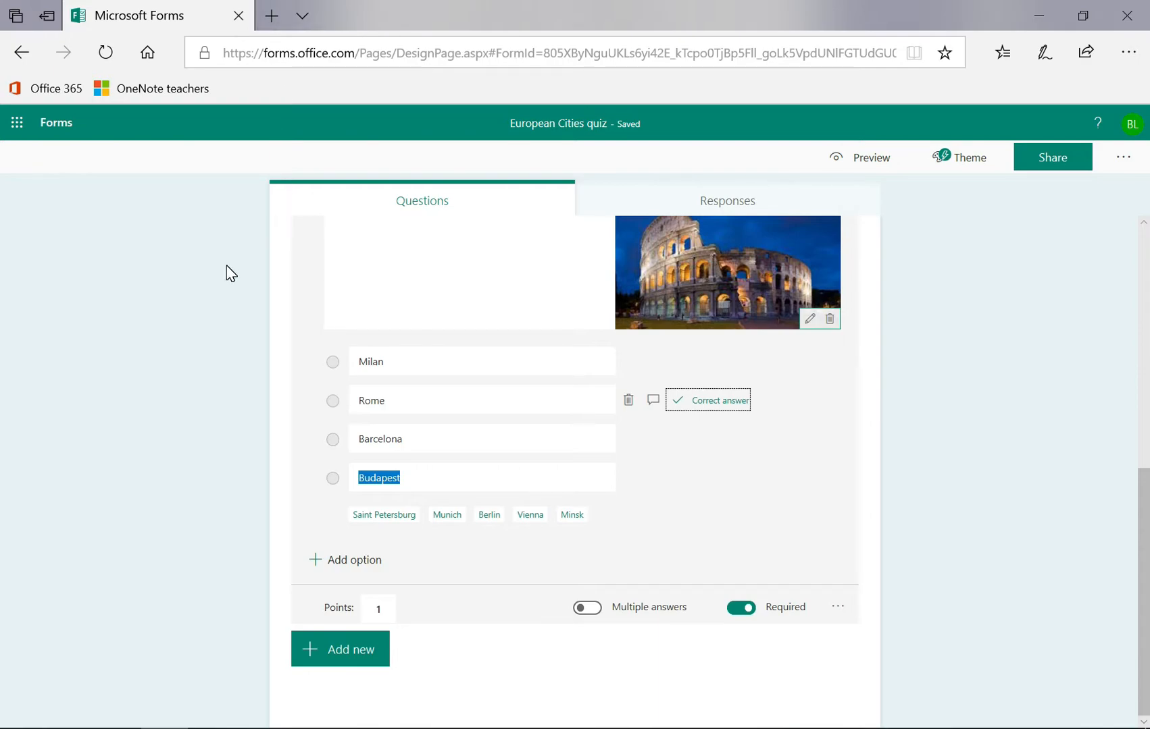
Close the finished form and create a quiz assignment in Microsoft Teams from the European Cities quiz
left_click(238, 16)
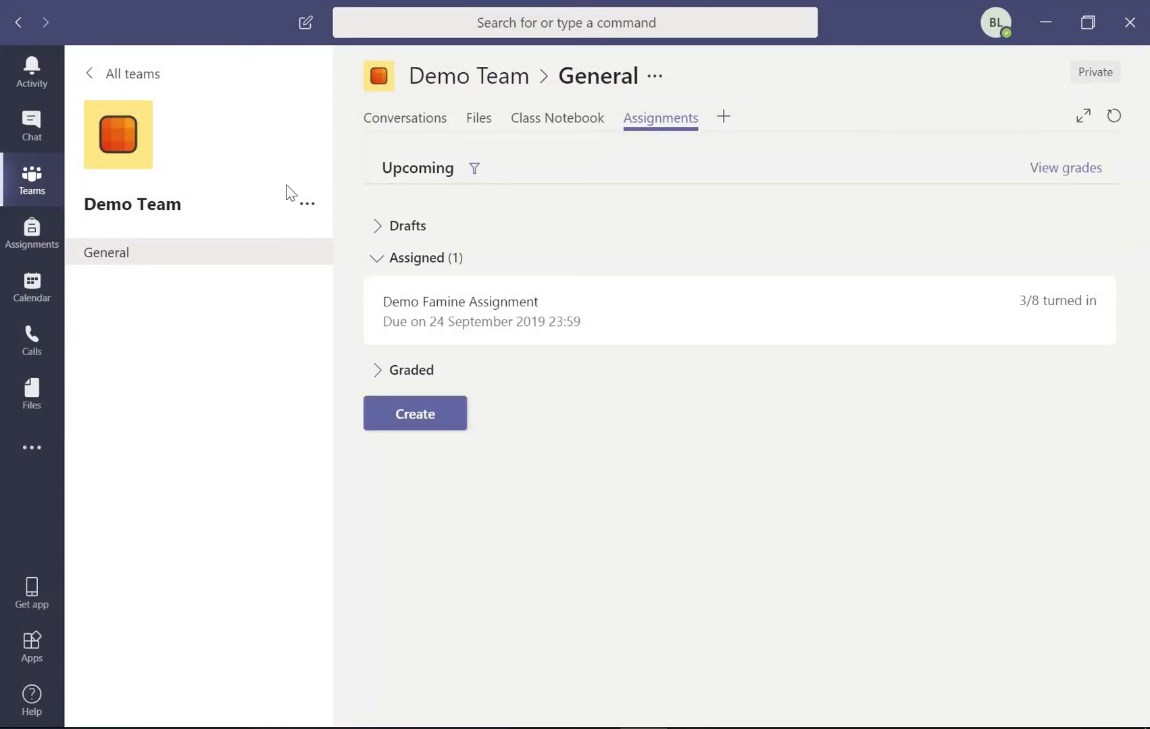
left_click(430, 408)
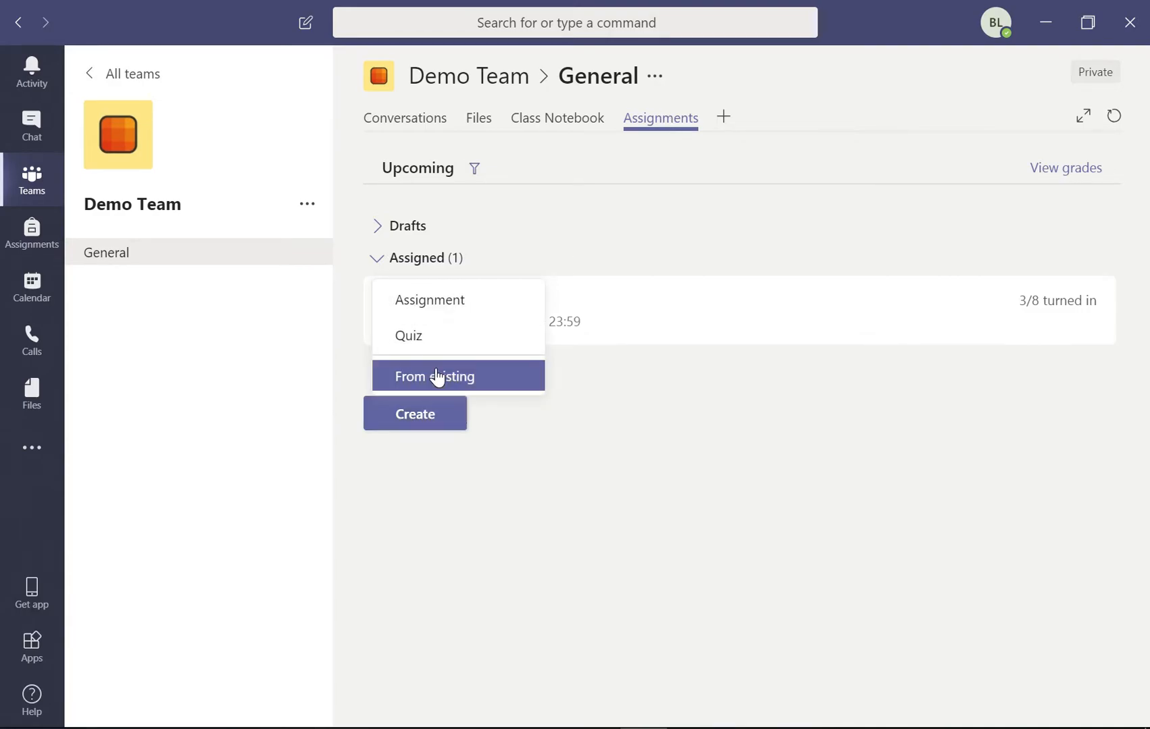
left_click(445, 345)
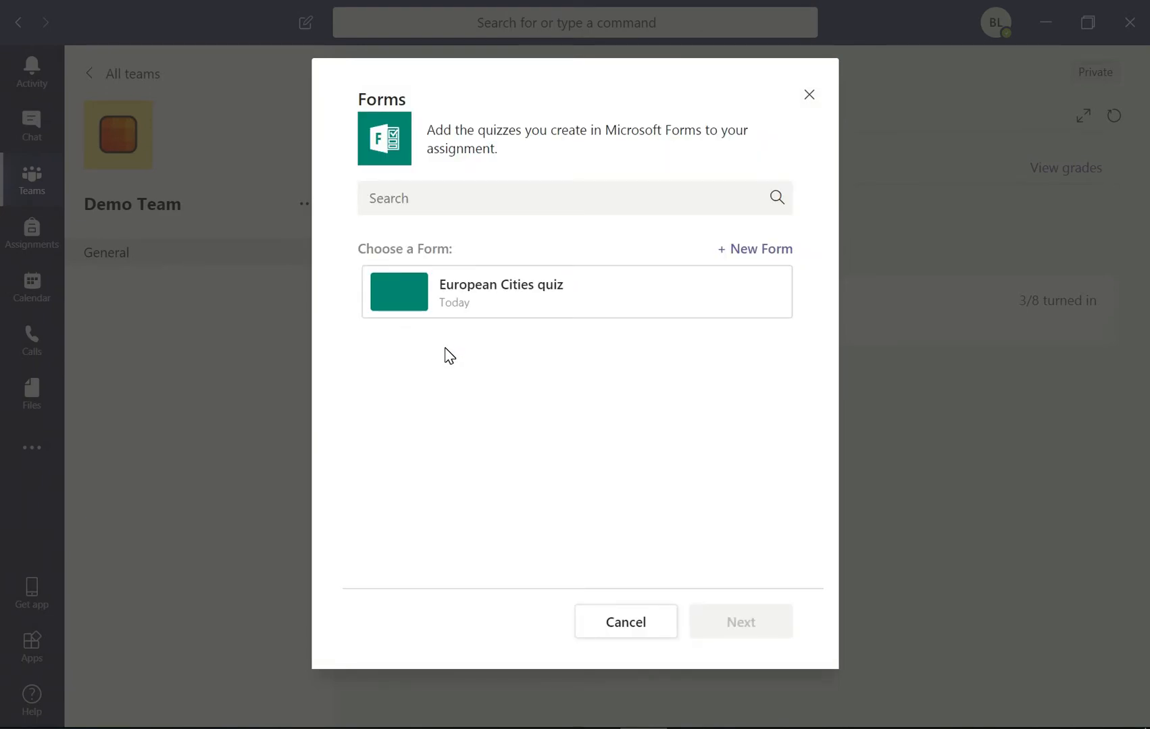
left_click(511, 307)
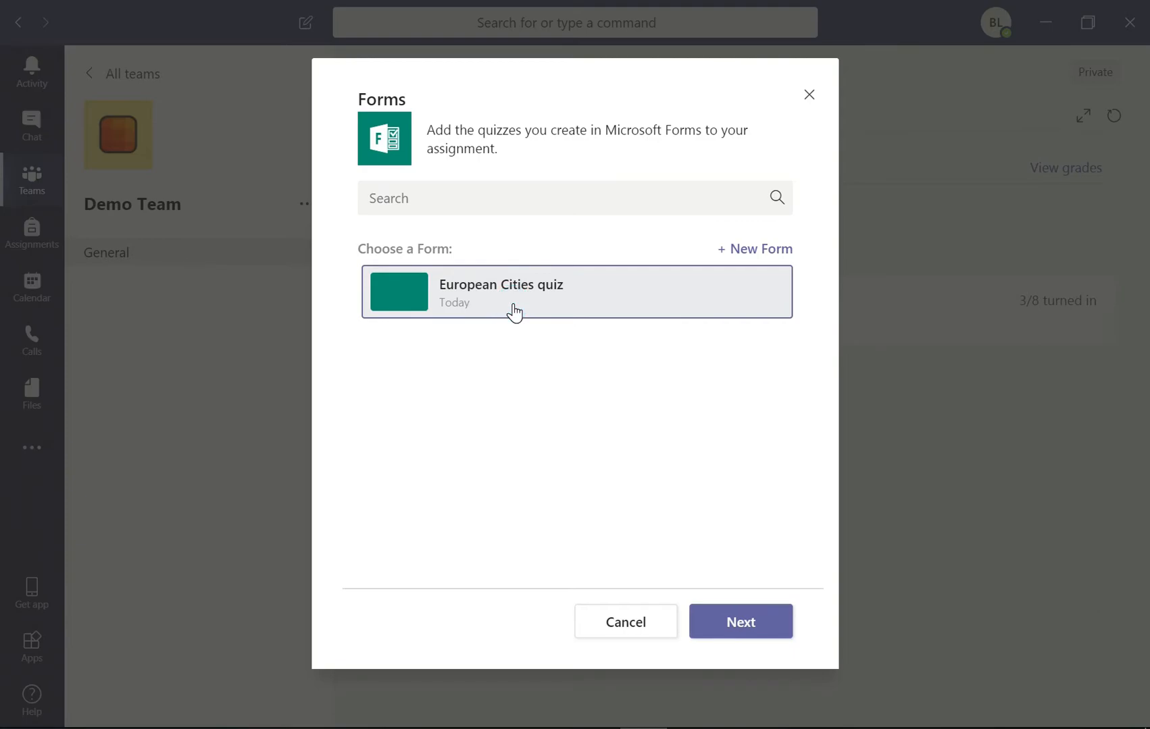
left_click(737, 624)
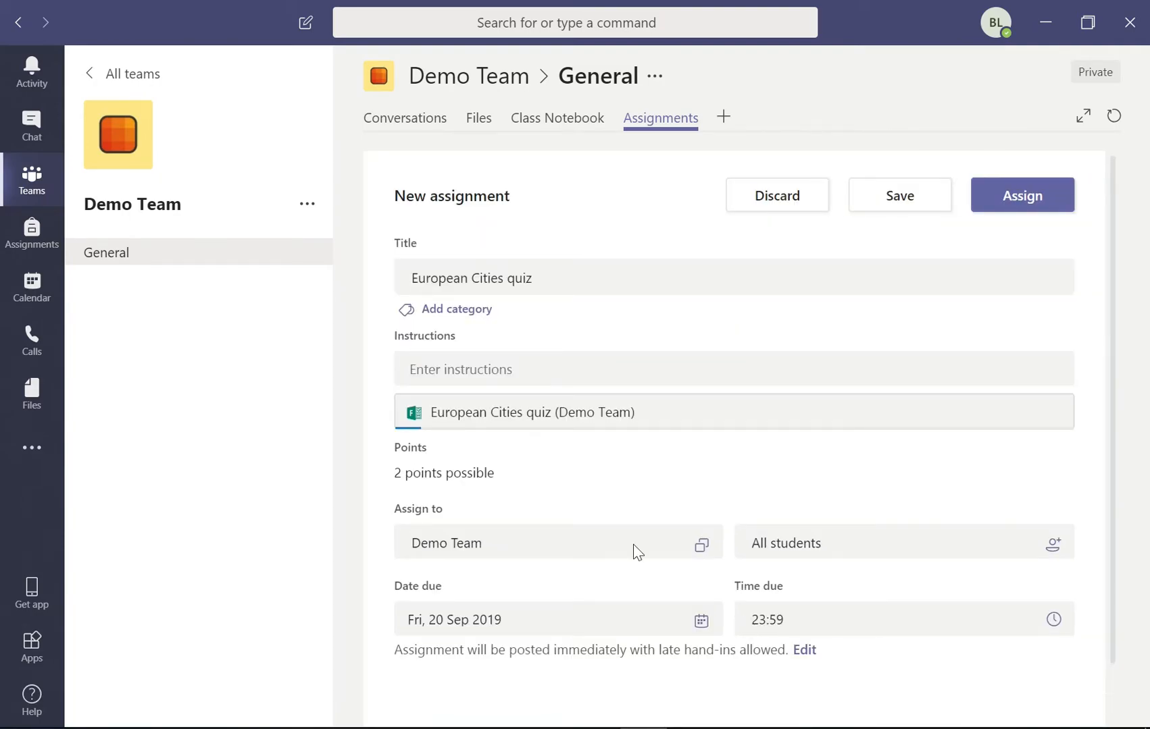
Enter "Here is a multiple choice quiz please choose the correct answers" as the assignment's instructions
left_click(531, 371)
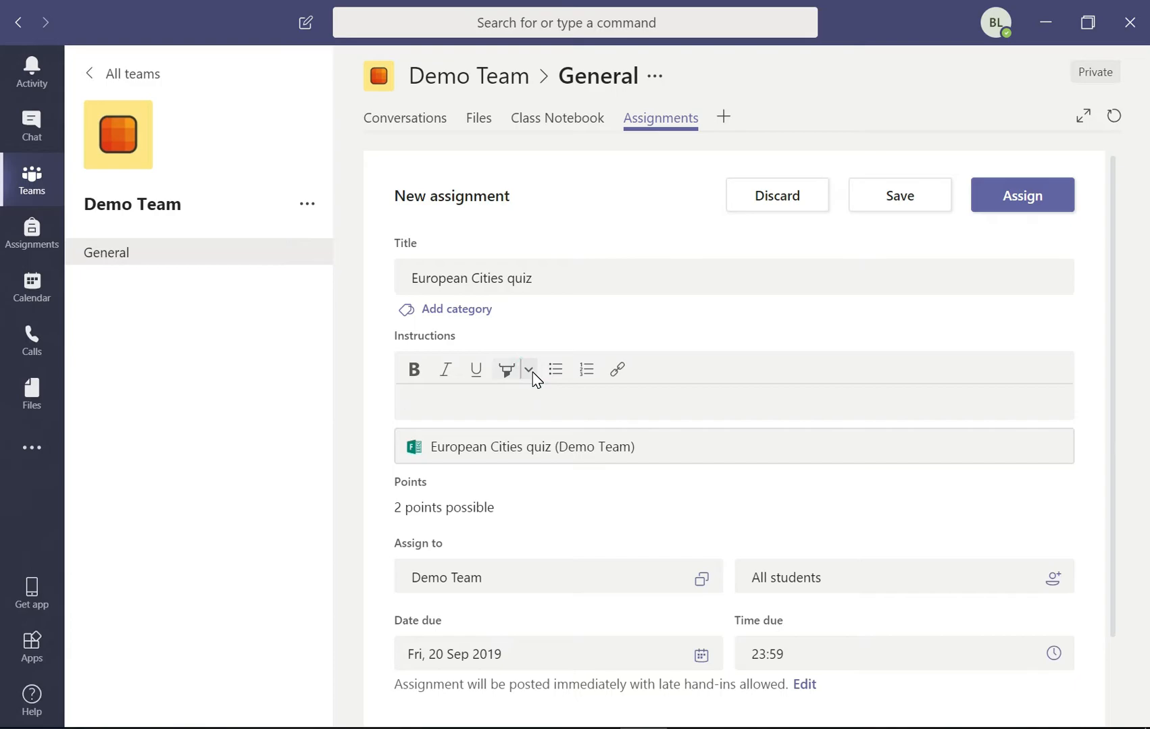
type("Here is a multiple choice q")
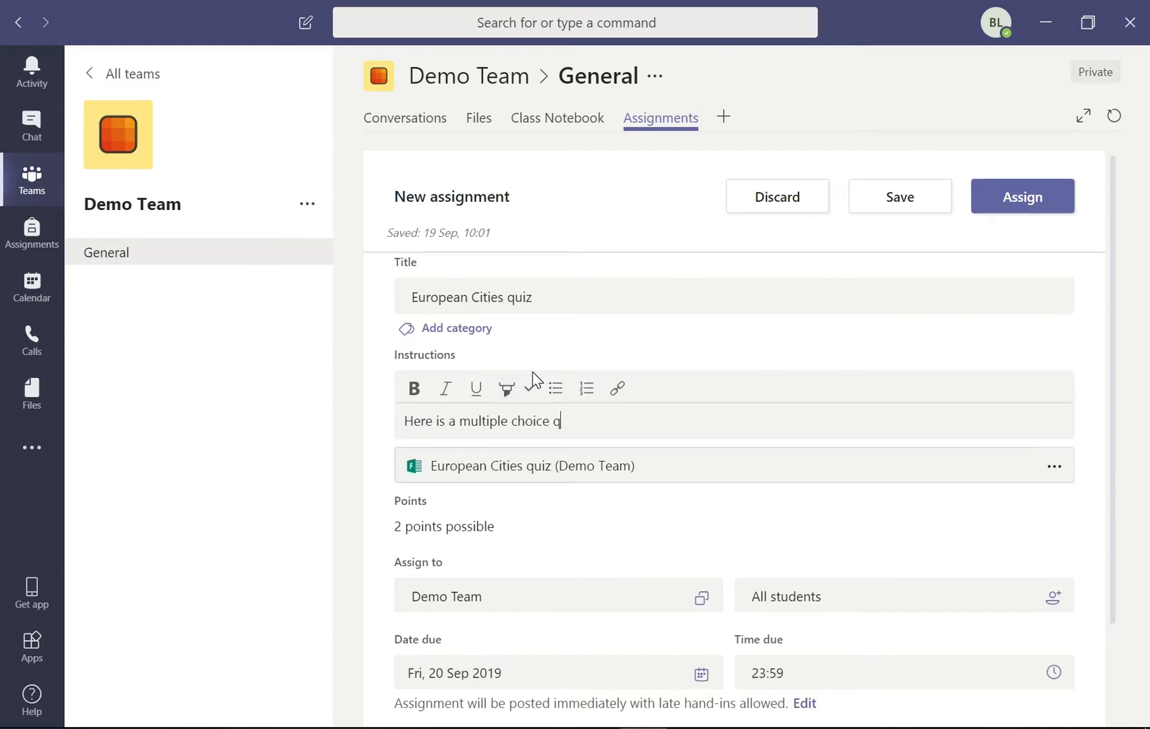
type("uiz please choose the correct as")
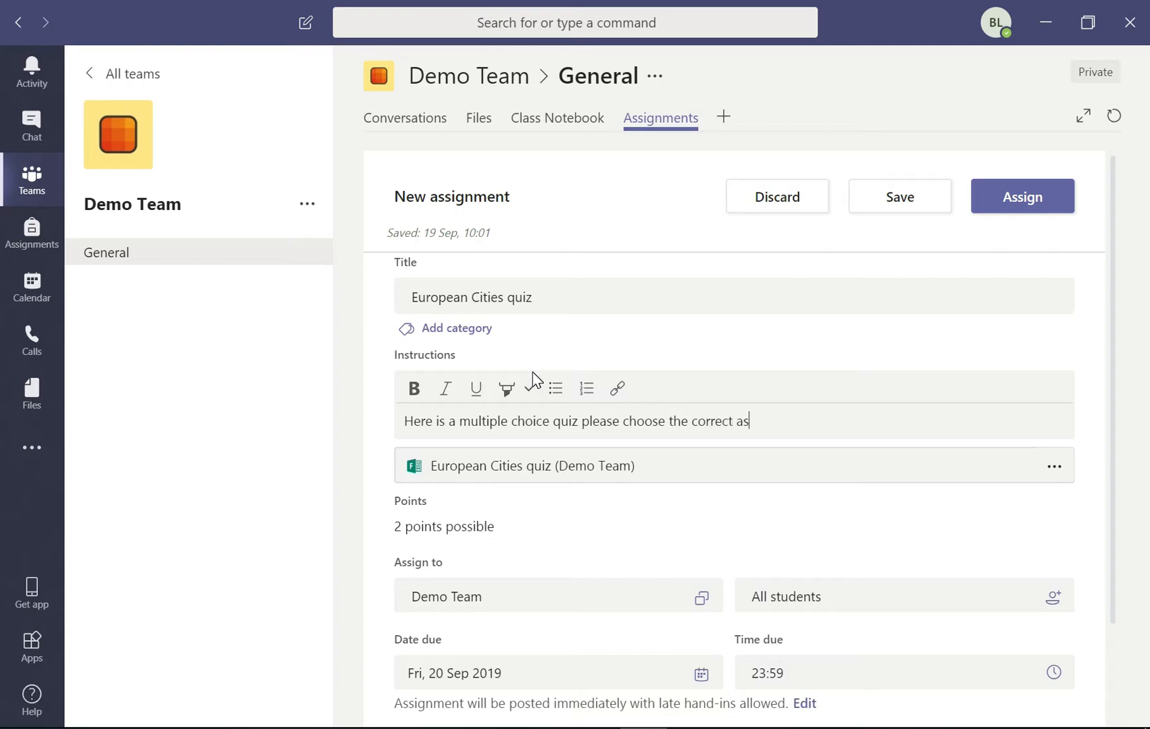
key("BackSpace")
type("nswers")
Set the assignment's due date to Fri, 27 Sep 2019 and assign the quiz to the students
scroll(565, 487, "down", 2)
left_click(472, 564)
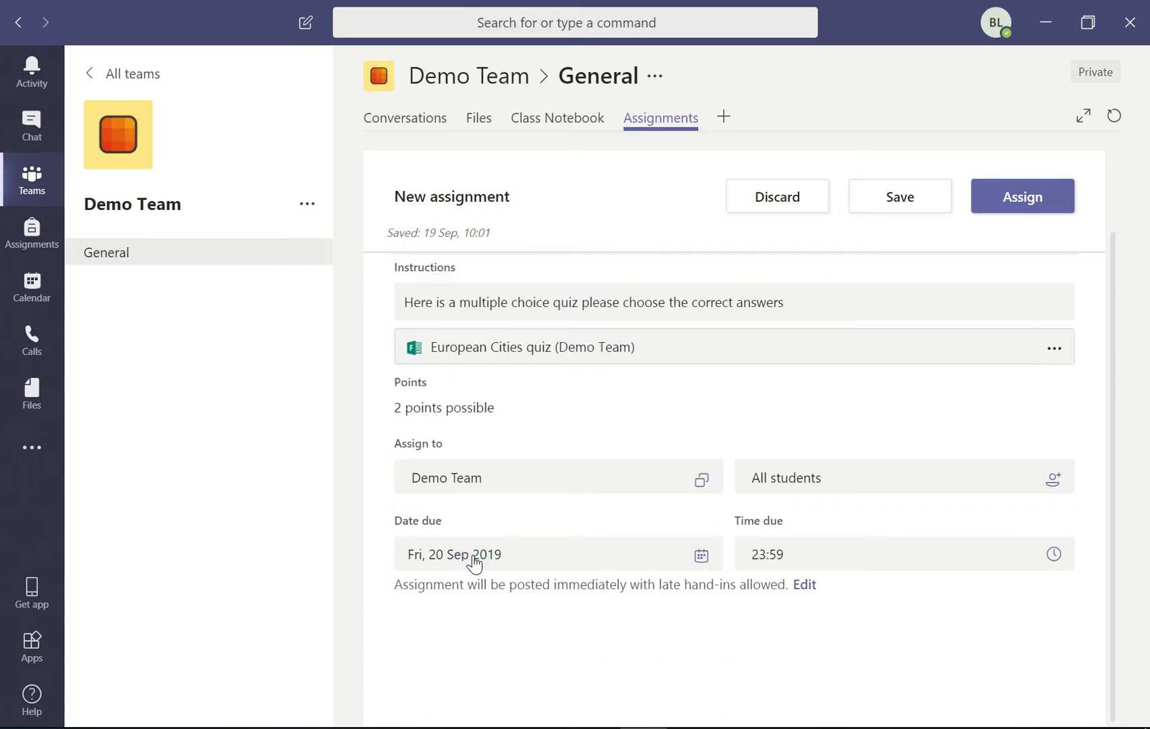
left_click(474, 564)
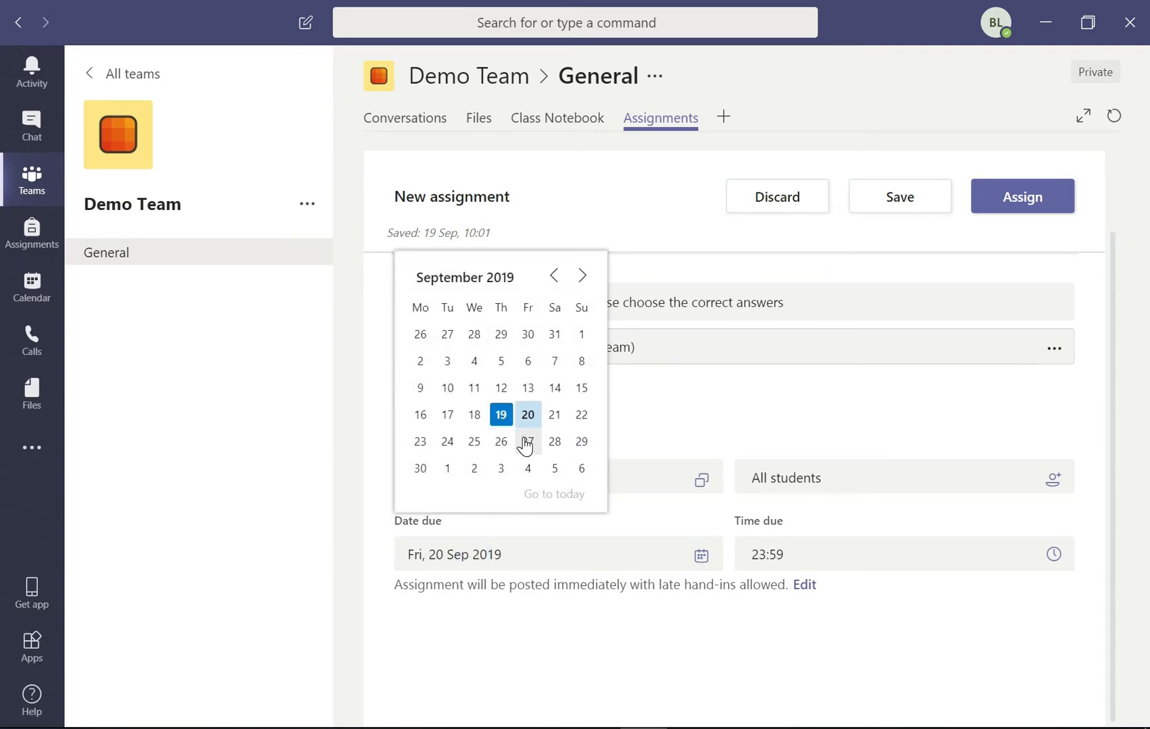
left_click(527, 442)
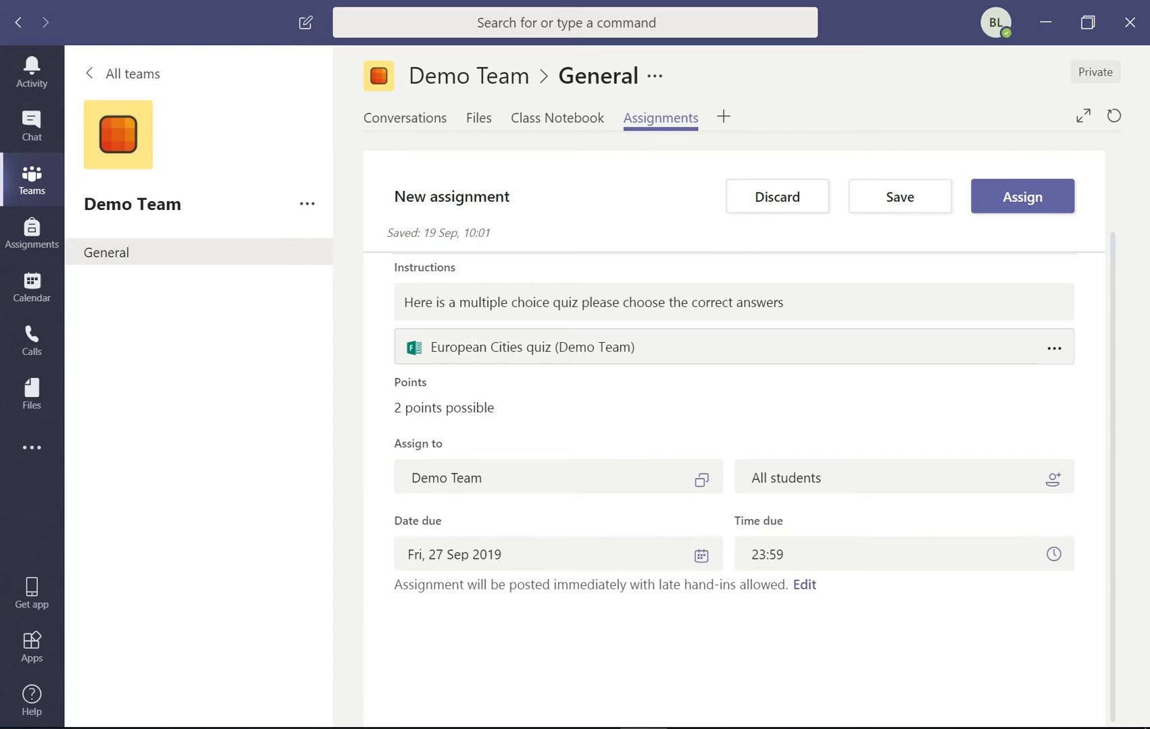
scroll(784, 377, "up", 2)
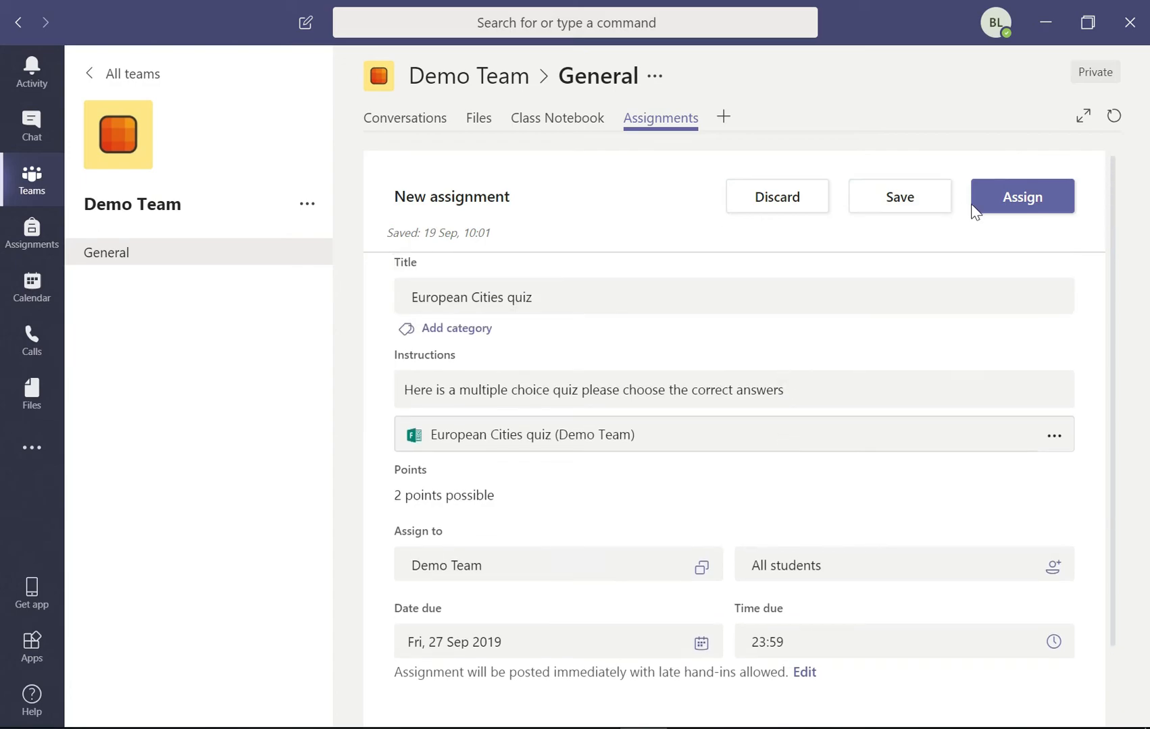
left_click(1020, 199)
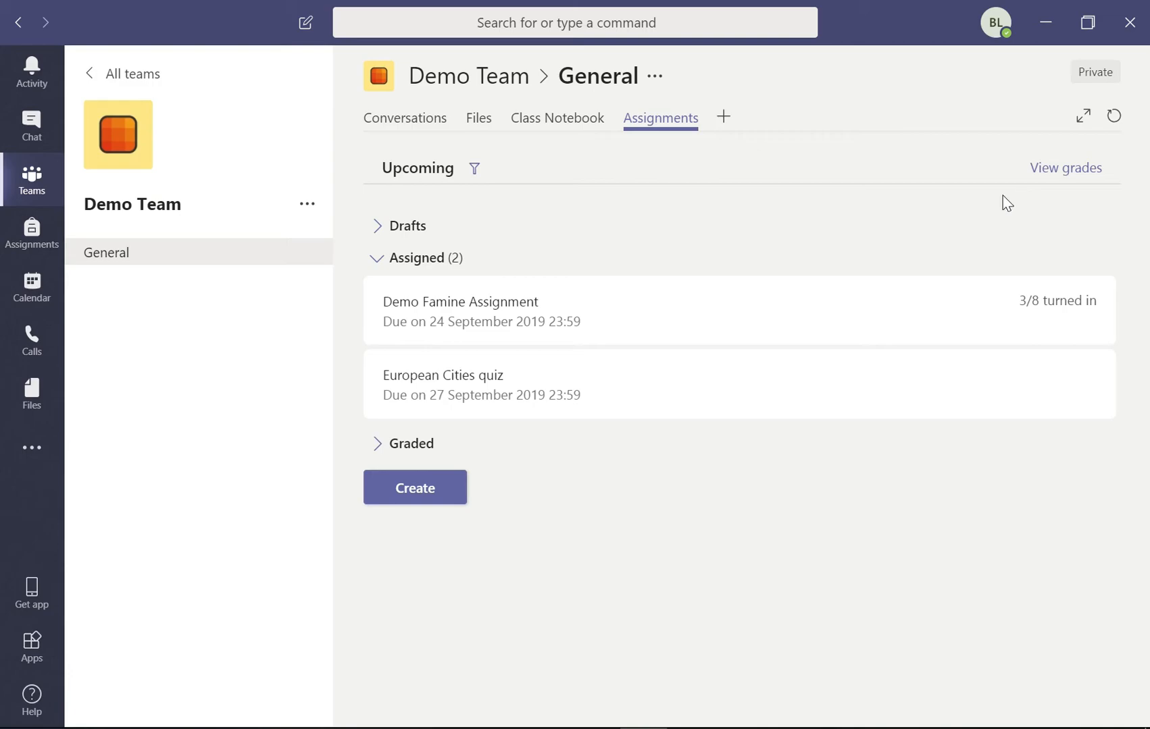
Open the assigned European Cities quiz and display it as students see it
left_click(508, 369)
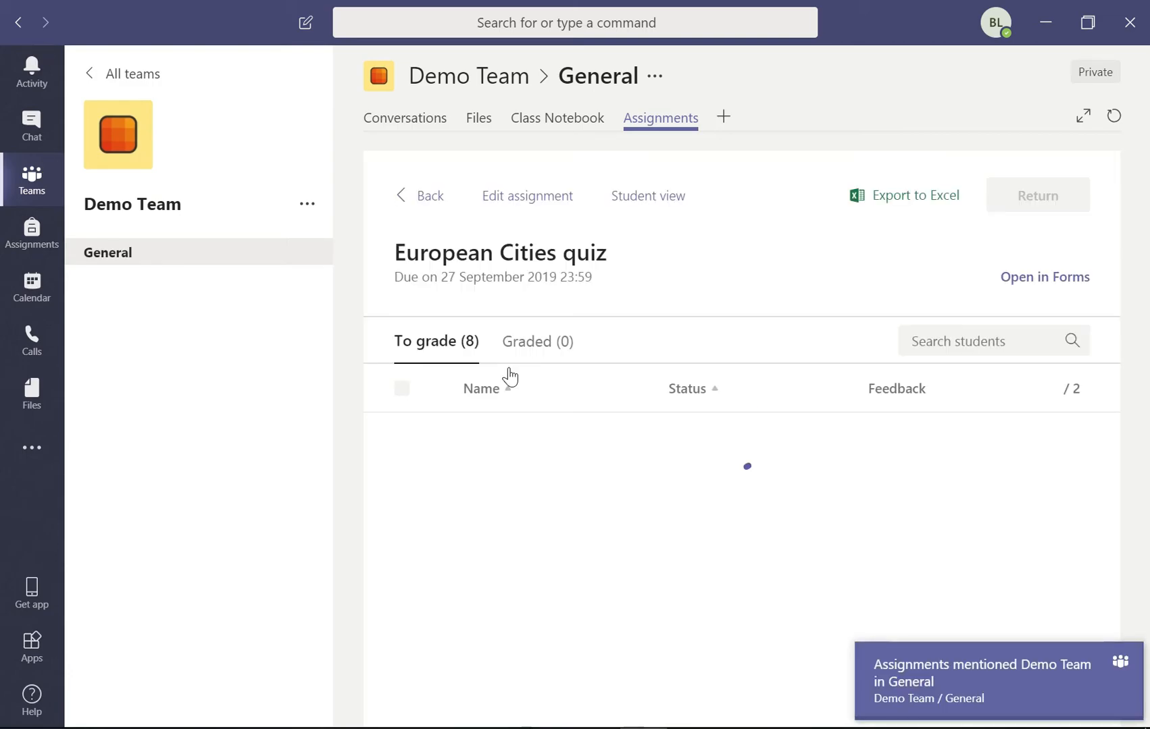
left_click(655, 201)
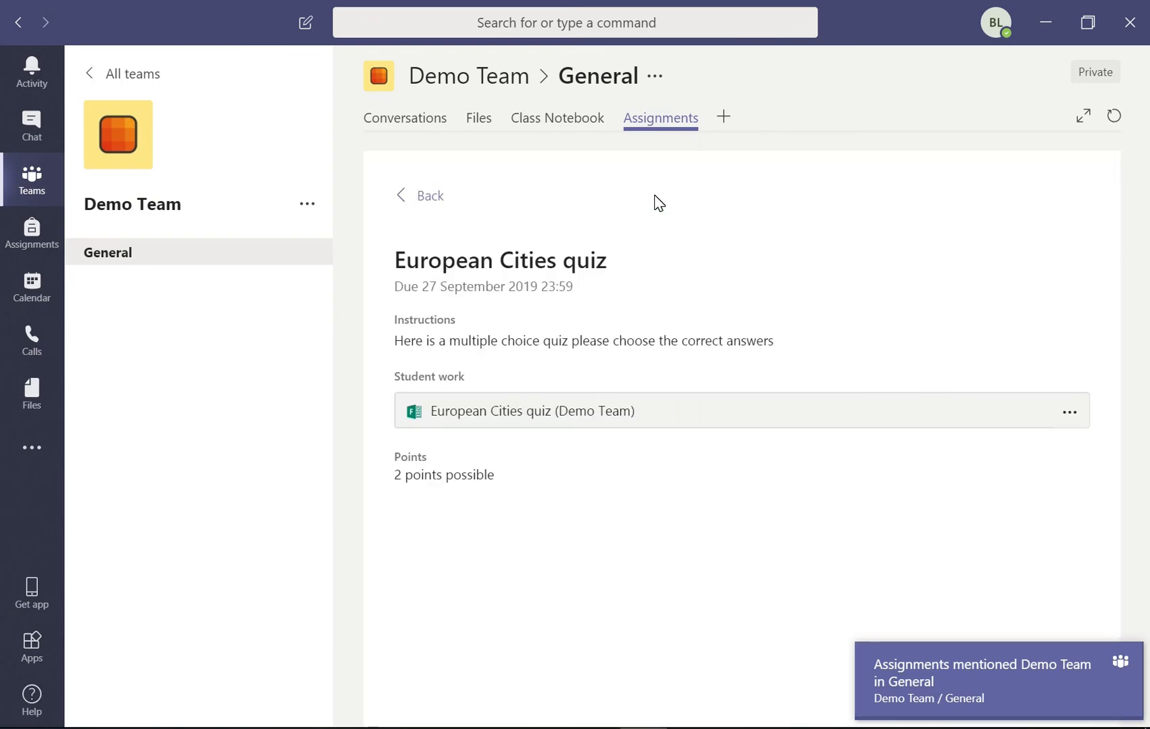